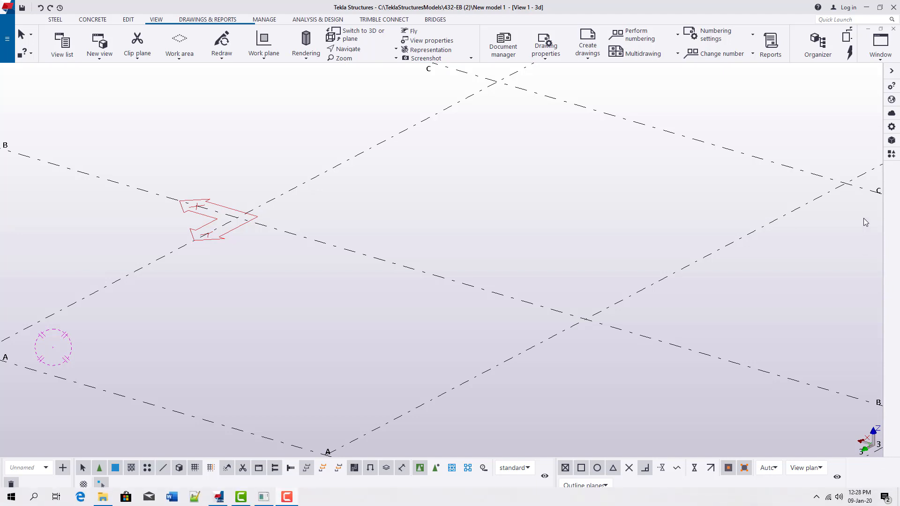
Step: Search the Applications & components catalog for "caste"
click(891, 154)
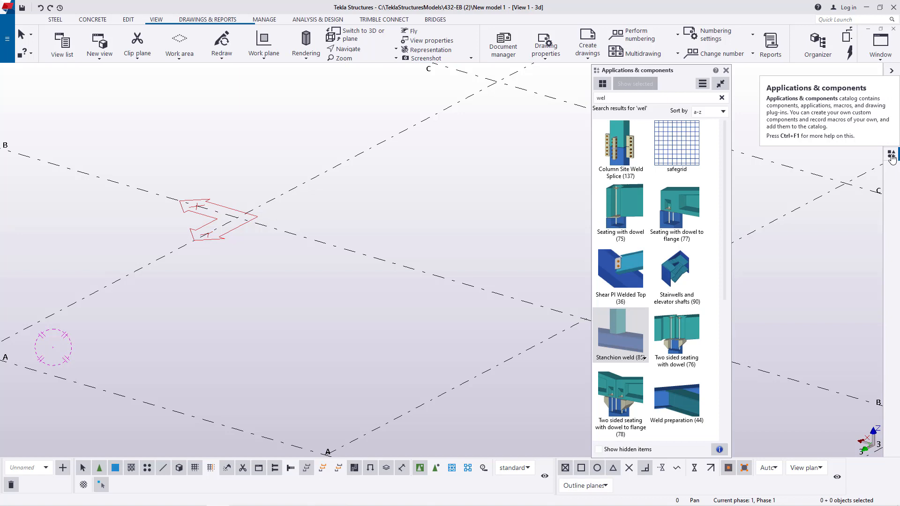
click(612, 98)
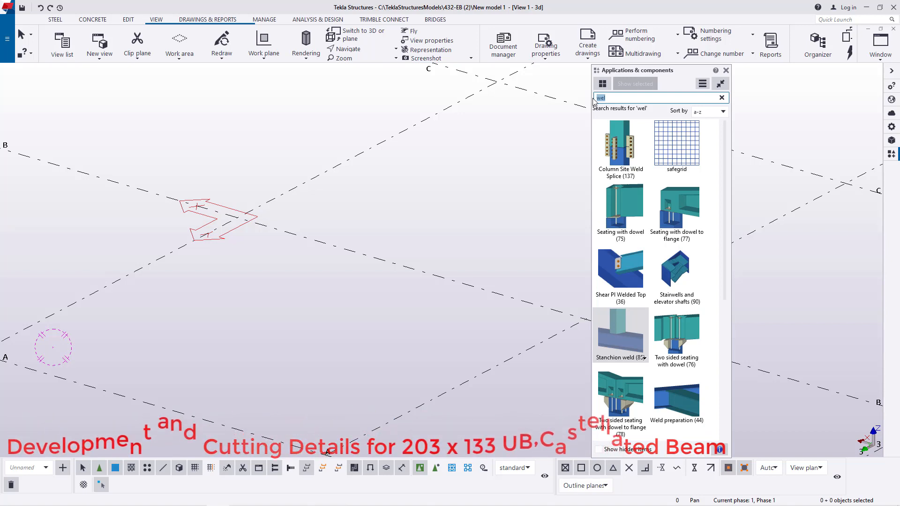
text(cast)
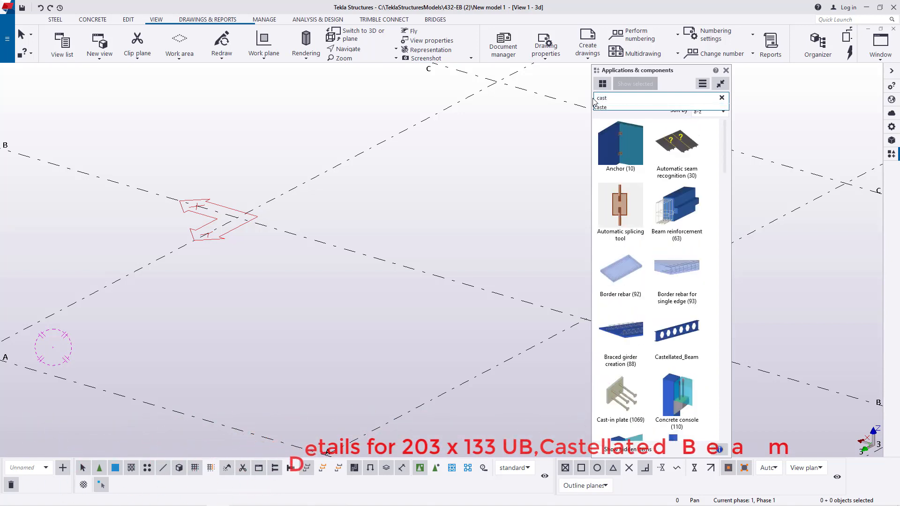
click(601, 107)
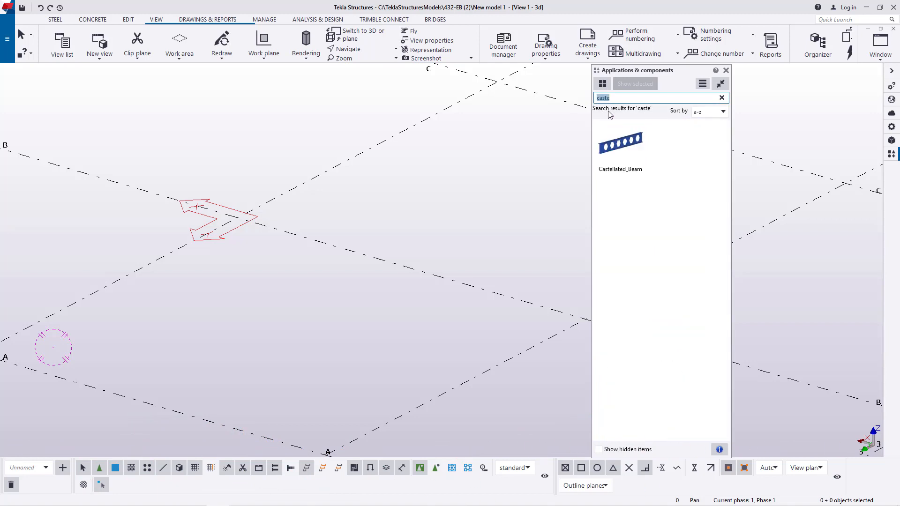
Step: Place a Castellated_Beam component along the crossing grid line from grid A to grid C, and close the component catalog
click(625, 149)
scroll(469, 187, down, 2)
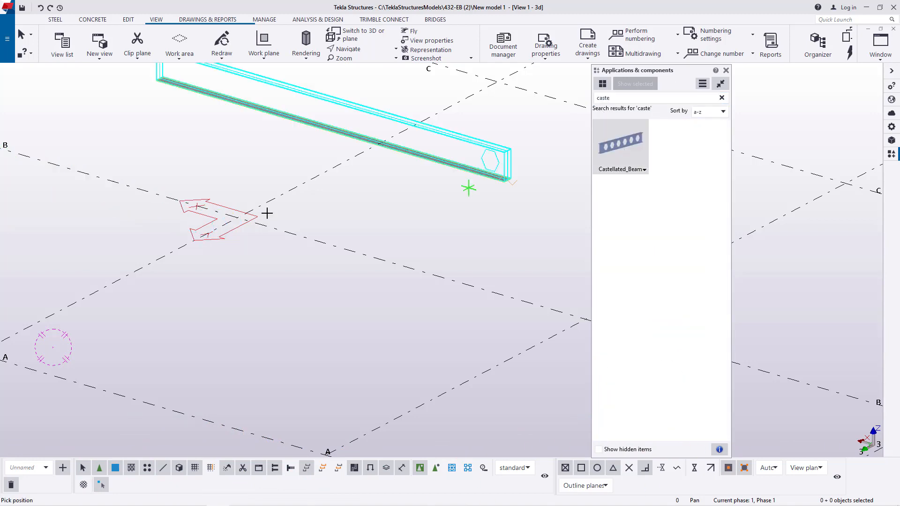
click(311, 373)
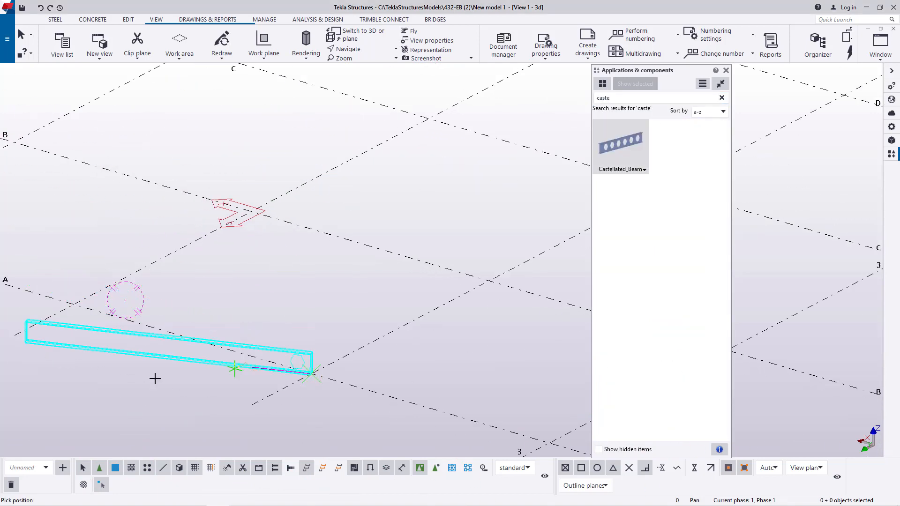
scroll(154, 379, down, 2)
scroll(461, 280, up, 2)
scroll(419, 278, up, 5)
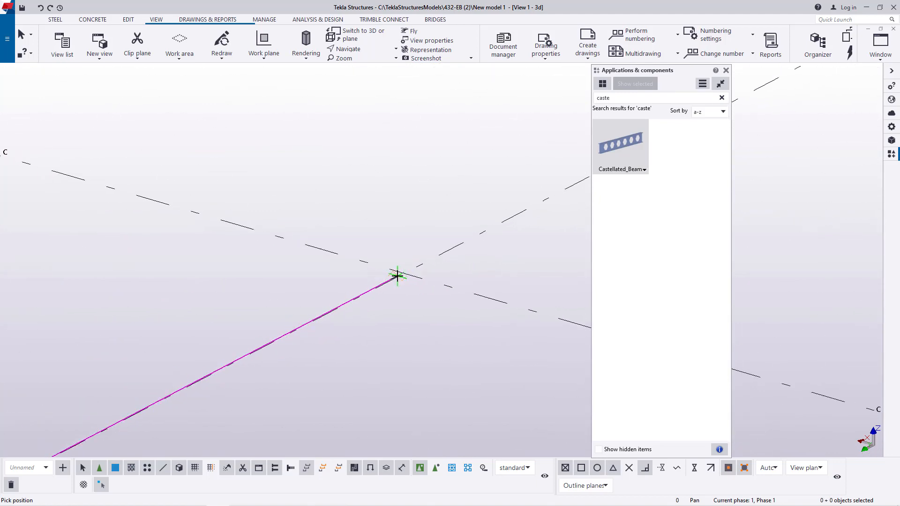
click(401, 144)
right_click(473, 140)
click(492, 146)
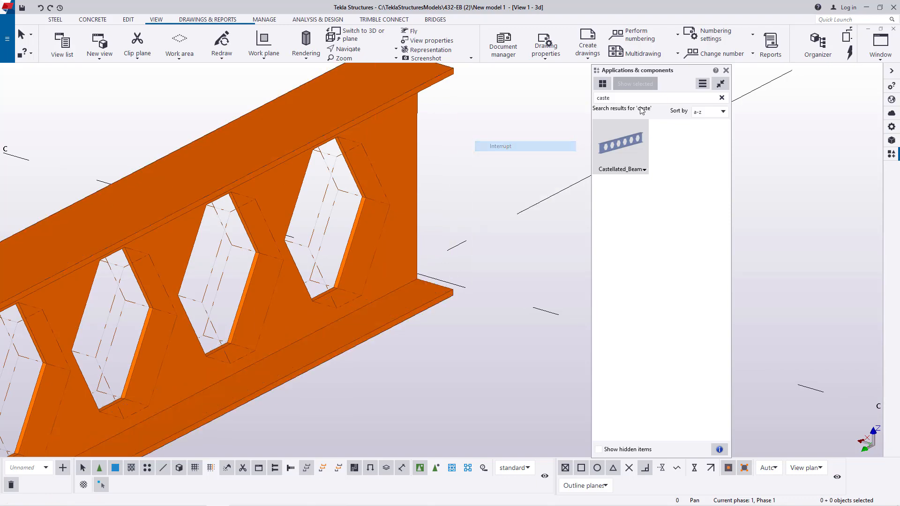
click(726, 70)
Step: Set the castellated beam's overall depth to 306 mm and its flange width to 133 mm
scroll(748, 150, down, 5)
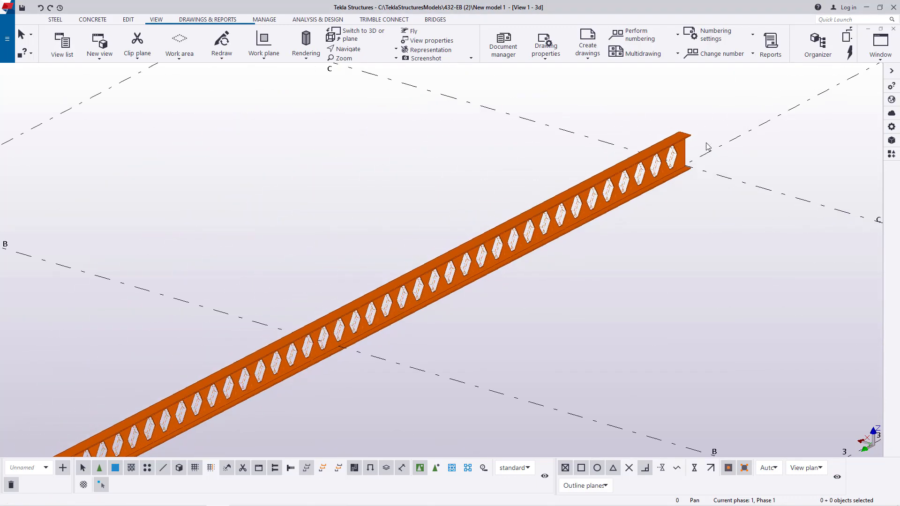
scroll(308, 347, down, 2)
scroll(309, 349, up, 5)
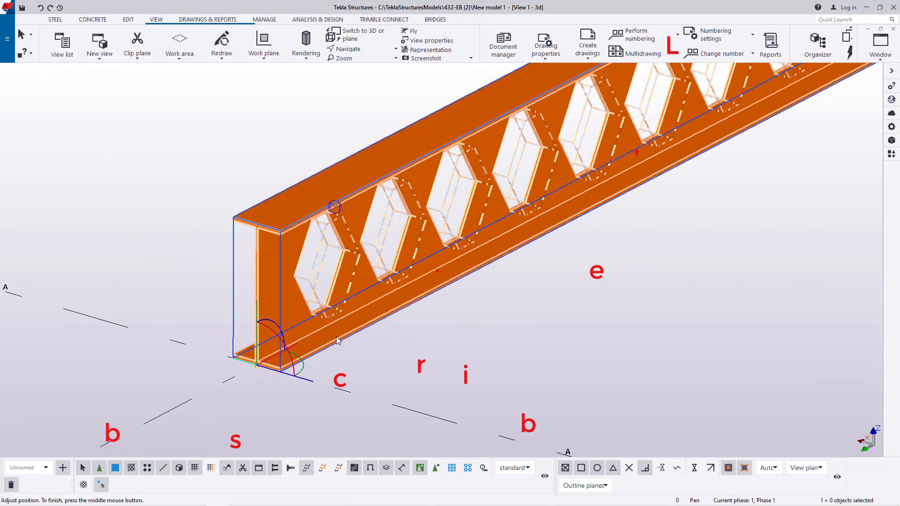
double_click(335, 206)
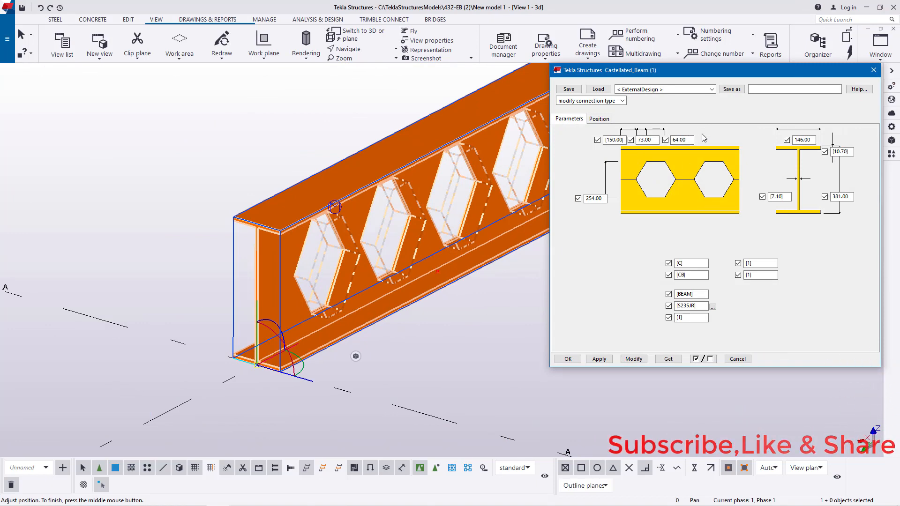
scroll(160, 337, down, 6)
scroll(459, 239, up, 3)
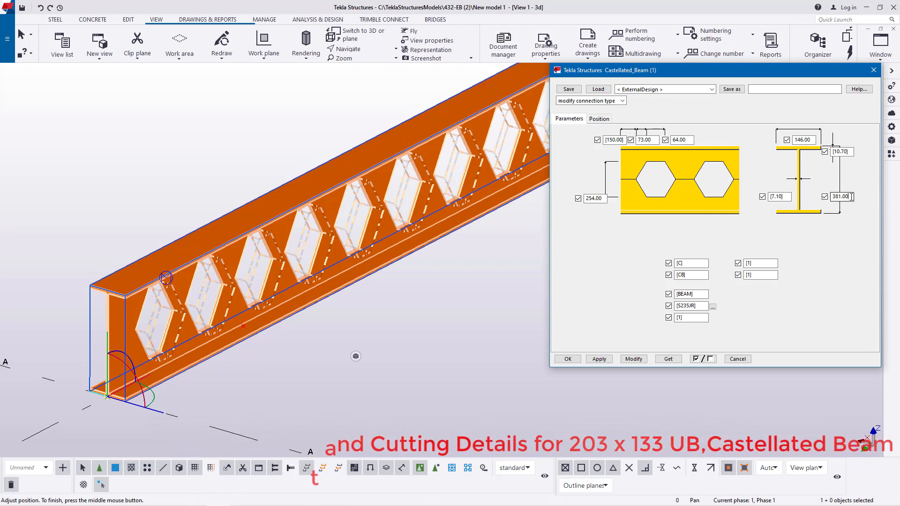
double_click(832, 196)
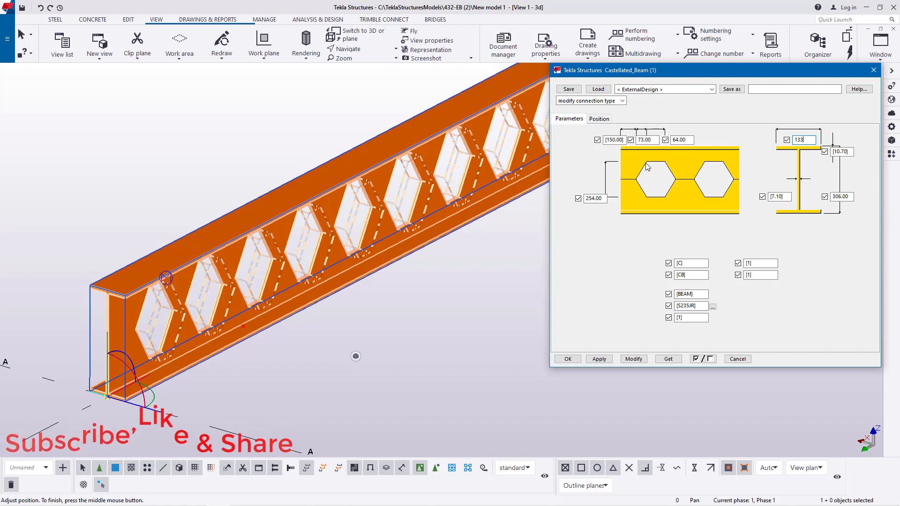
Step: Set the hexagonal openings to 59 mm sloped-side width, 51 mm flat edge and 203 mm height, and modify the beam with these values
drag(652, 139, 629, 141)
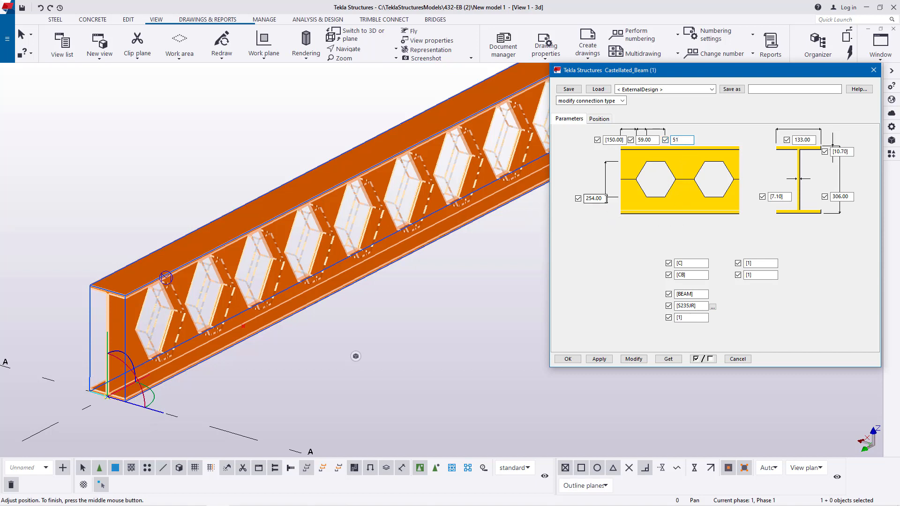
text(203)
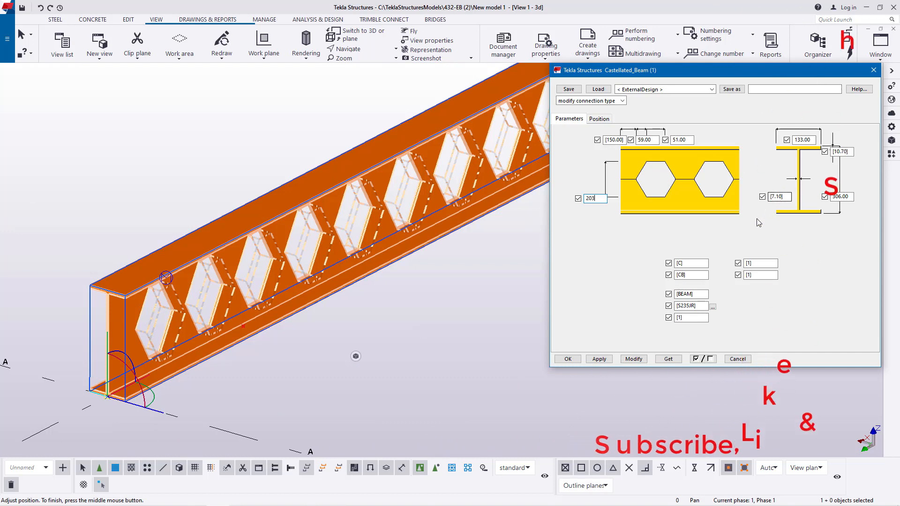
click(635, 359)
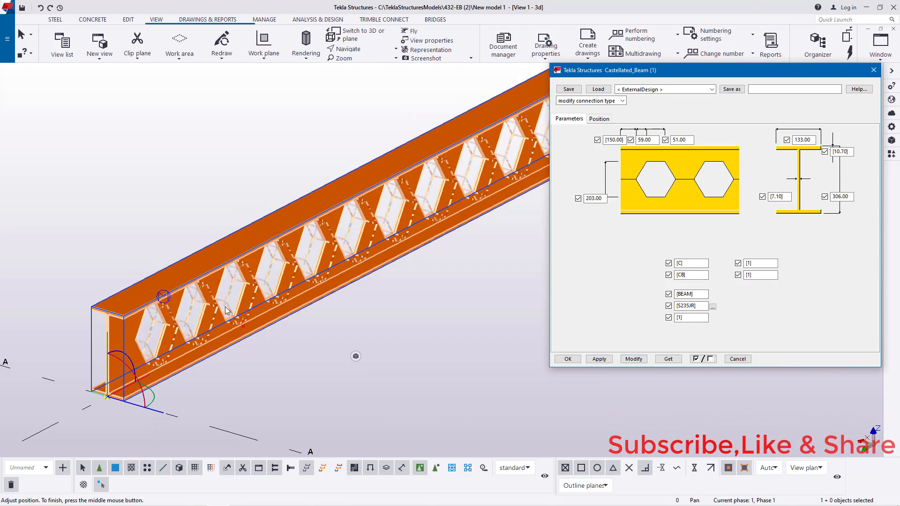
Step: Check the resized openings along the beam, accept the component settings and redraw the model view
scroll(335, 265, up, 2)
scroll(336, 266, up, 1)
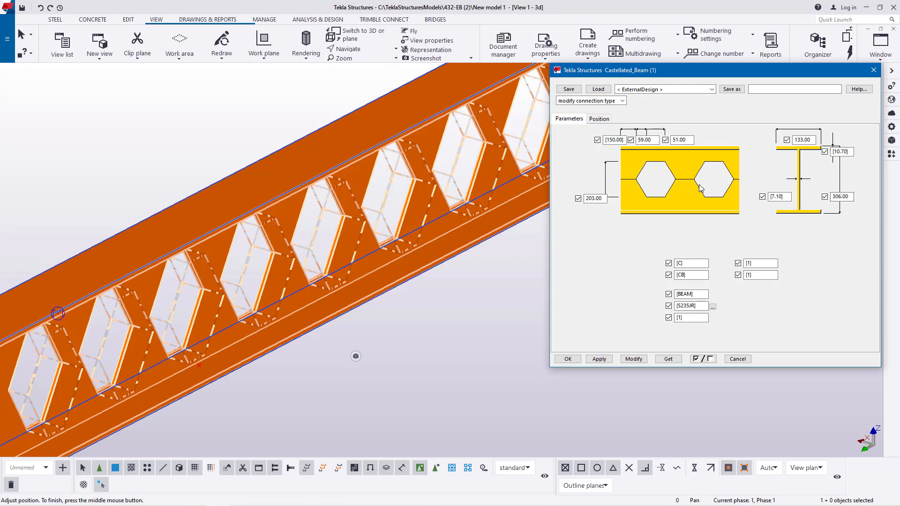
scroll(466, 306, down, 5)
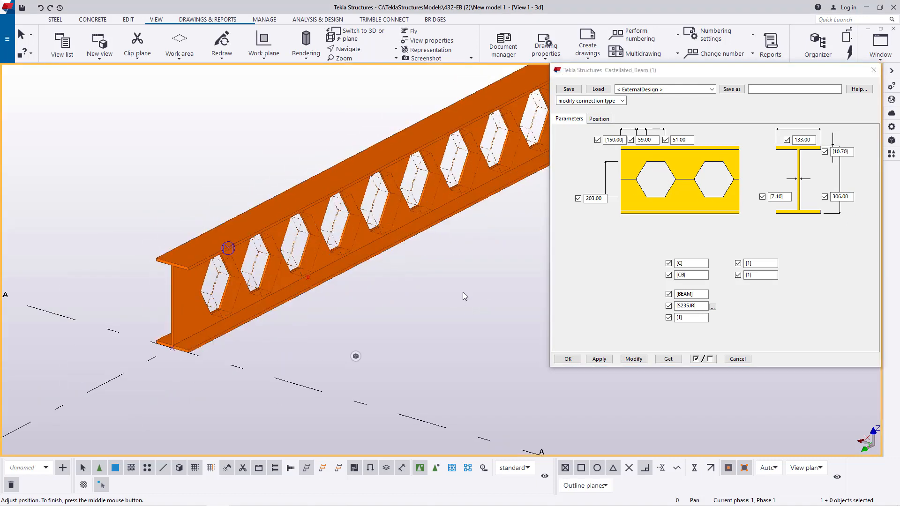
click(567, 359)
right_click(479, 249)
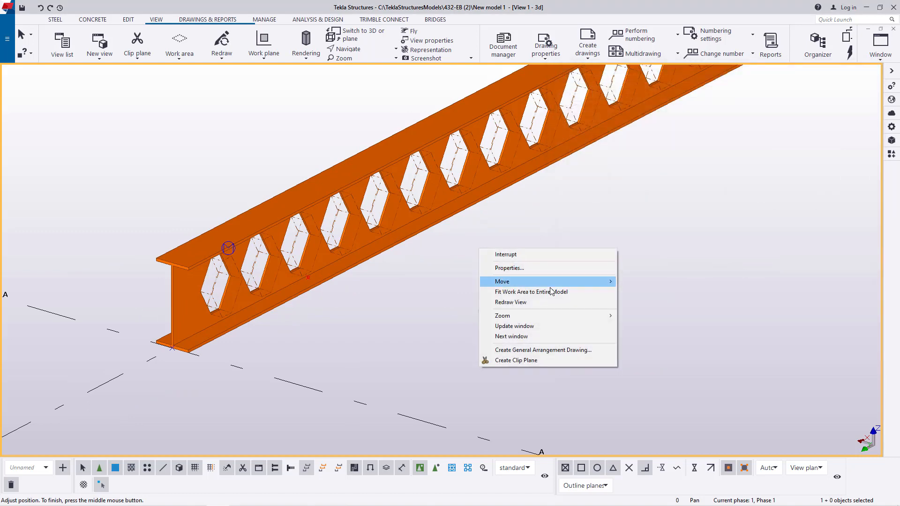
click(511, 302)
Step: Reopen the castellated beam's component settings and rotate the model to see the web openings from the front
scroll(361, 215, up, 5)
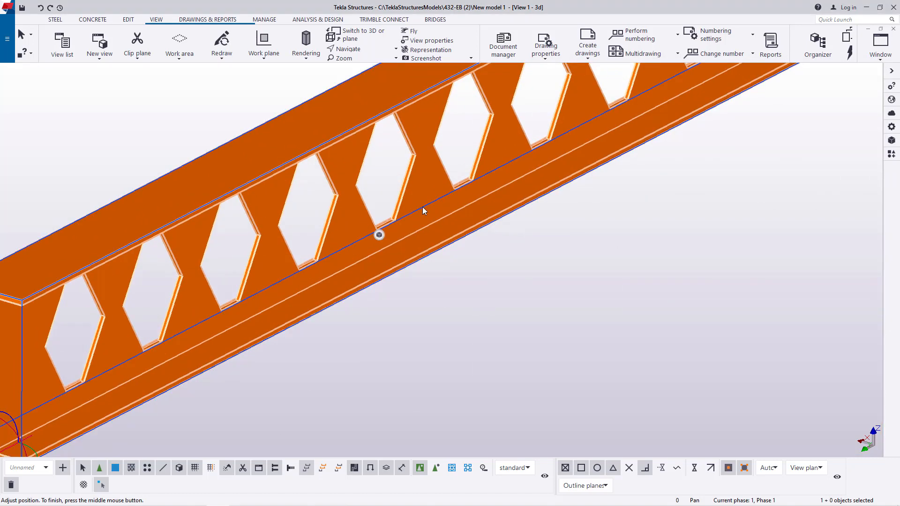
double_click(422, 124)
scroll(467, 176, up, 5)
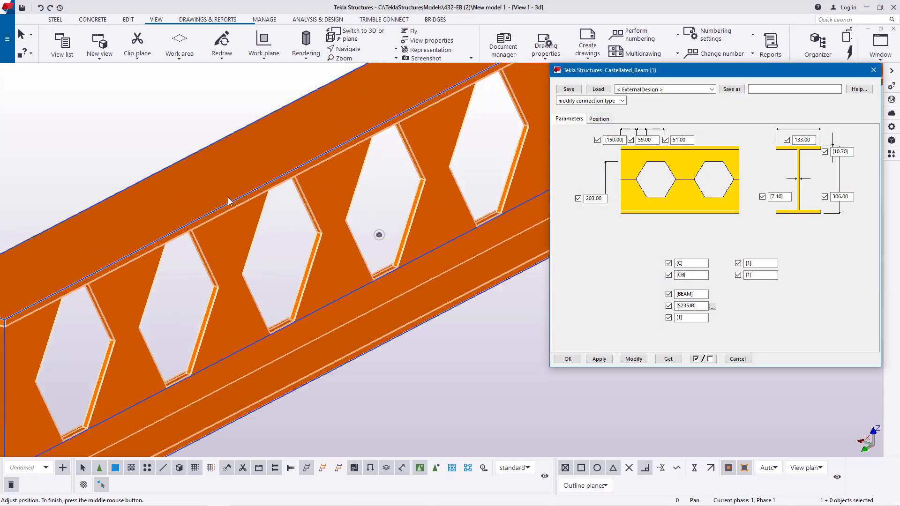
click(361, 49)
click(367, 63)
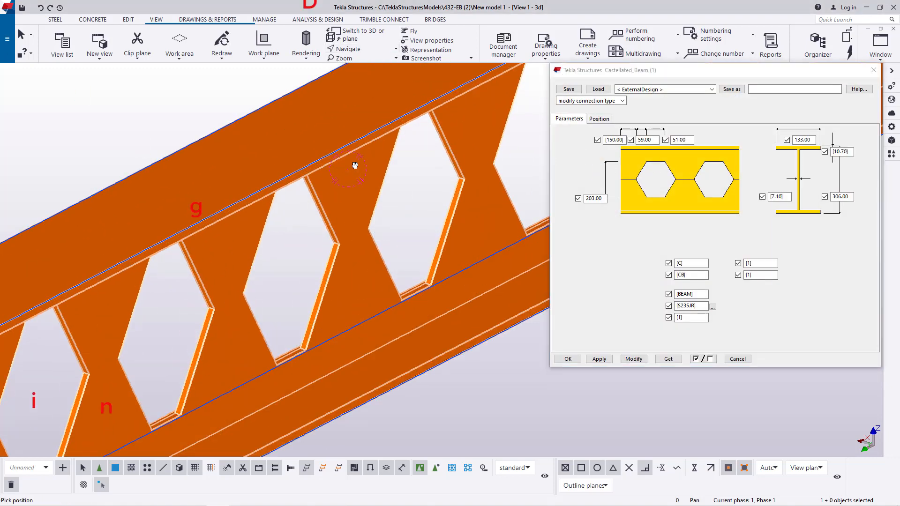
scroll(448, 131, up, 8)
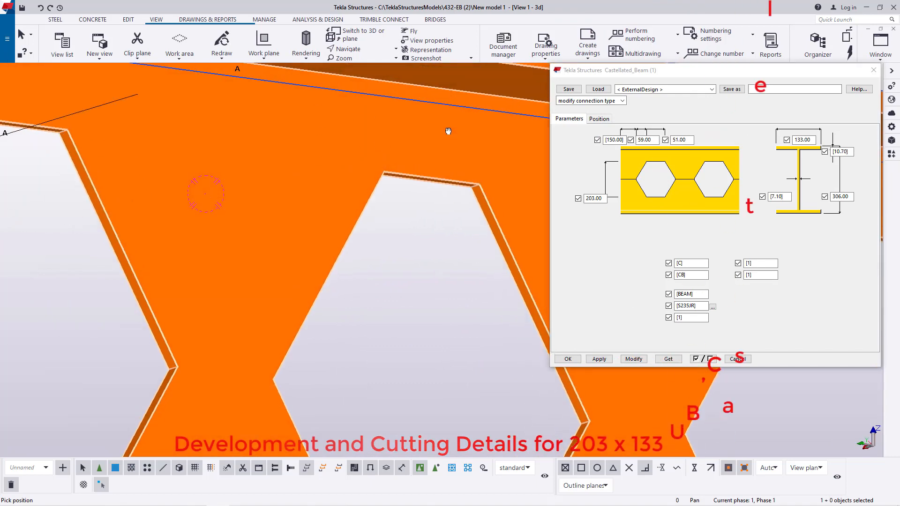
right_click(382, 231)
click(408, 243)
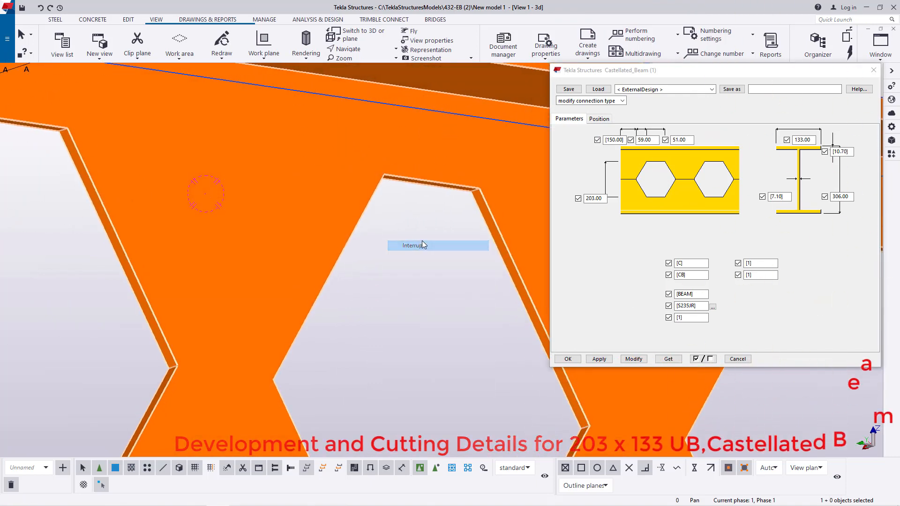
Step: Measure the length of the flat top edge of one hexagonal opening
click(127, 20)
click(362, 53)
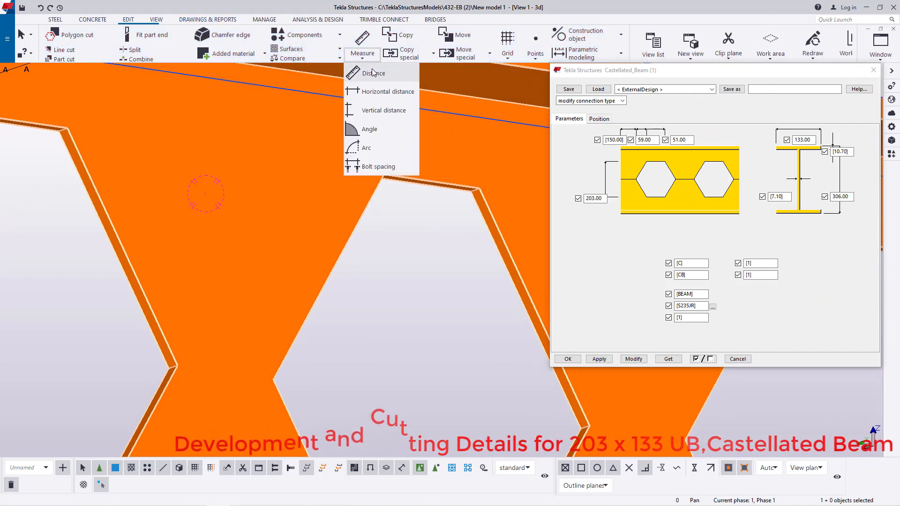
click(373, 72)
scroll(492, 175, up, 5)
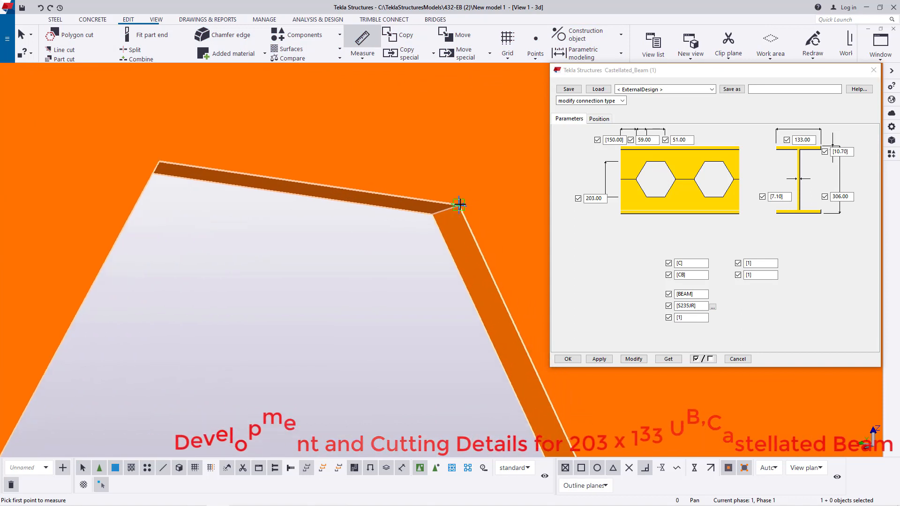
click(459, 204)
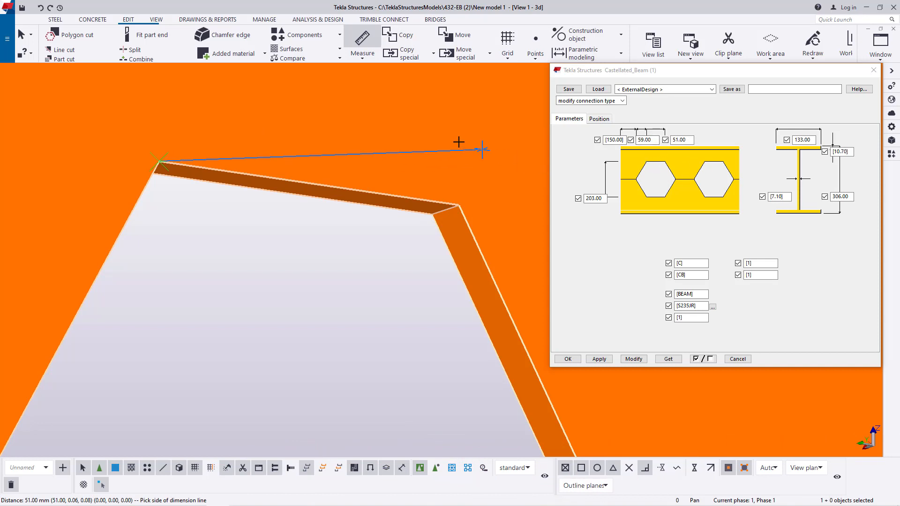
right_click(386, 144)
click(404, 150)
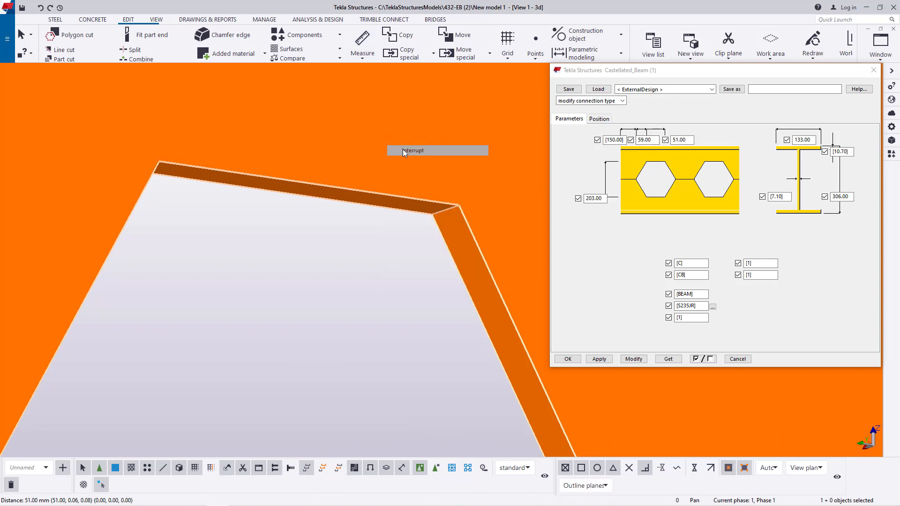
Step: Measure the hexagonal opening's height from the midpoint of its top edge to its bottom edge
click(361, 61)
click(367, 75)
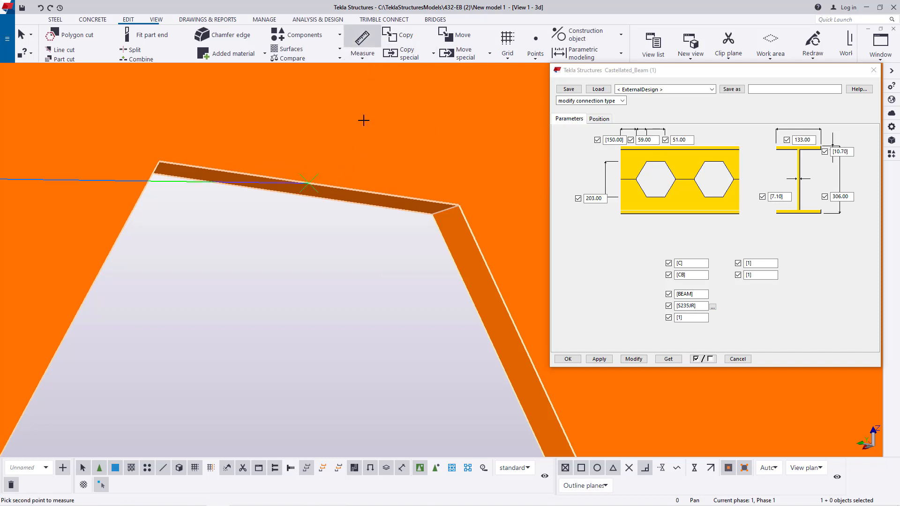
scroll(363, 121, down, 8)
scroll(369, 399, up, 2)
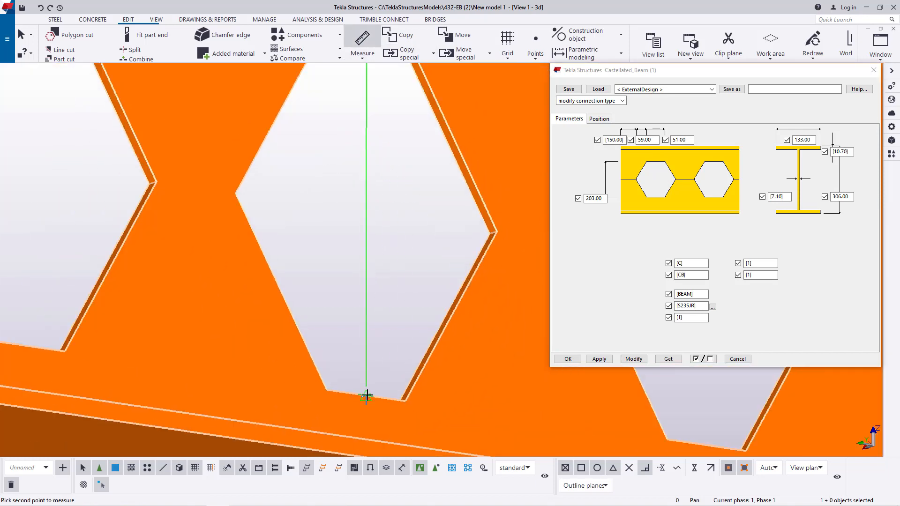
scroll(359, 397, up, 2)
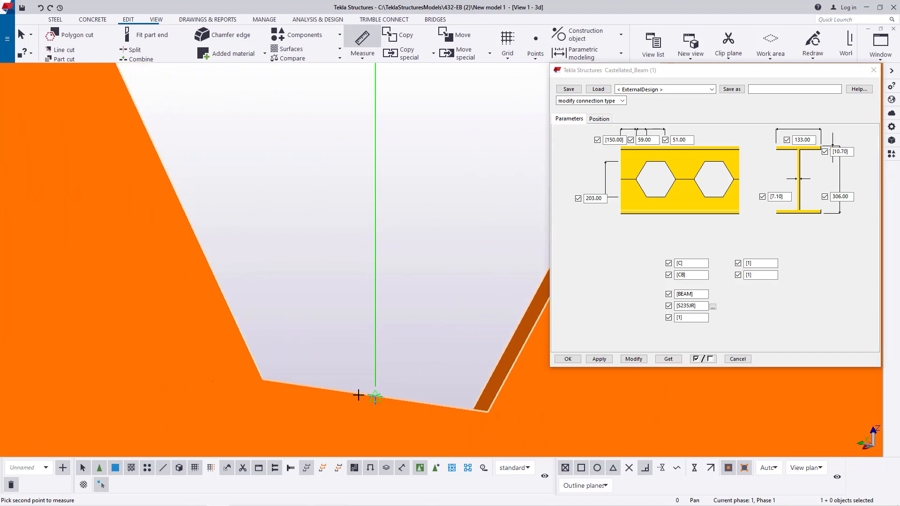
click(370, 397)
right_click(392, 175)
click(426, 179)
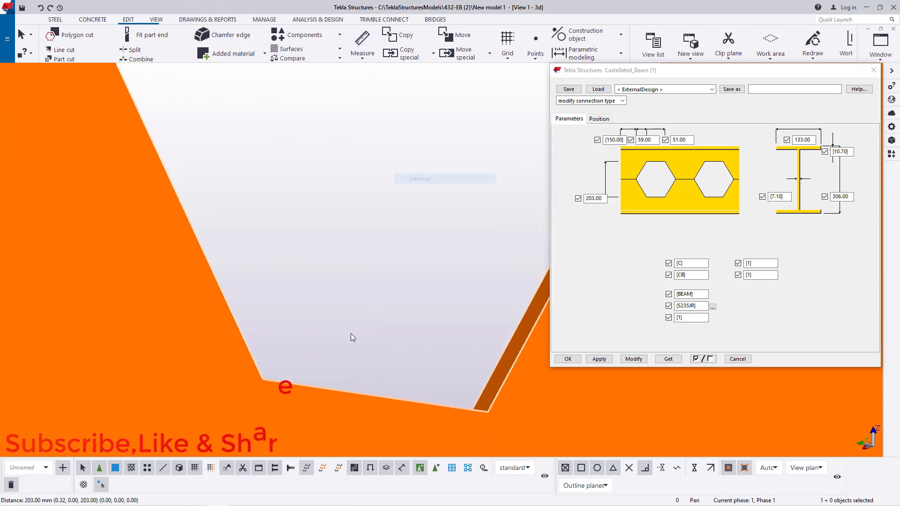
scroll(352, 335, down, 3)
scroll(358, 338, down, 5)
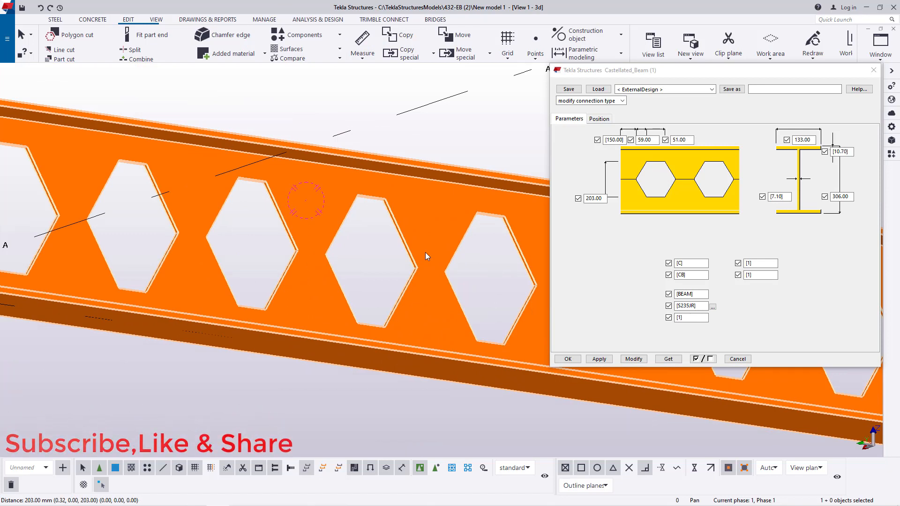
scroll(426, 252, down, 2)
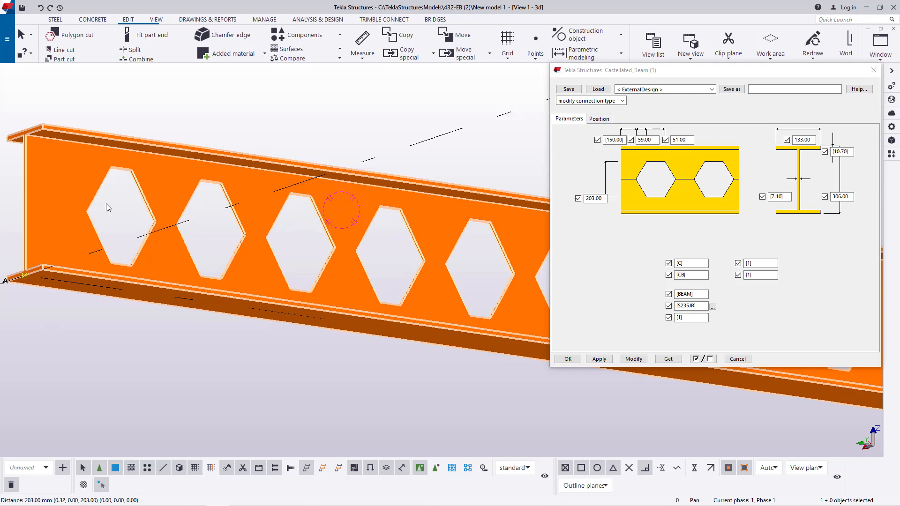
scroll(97, 180, up, 2)
scroll(348, 217, down, 2)
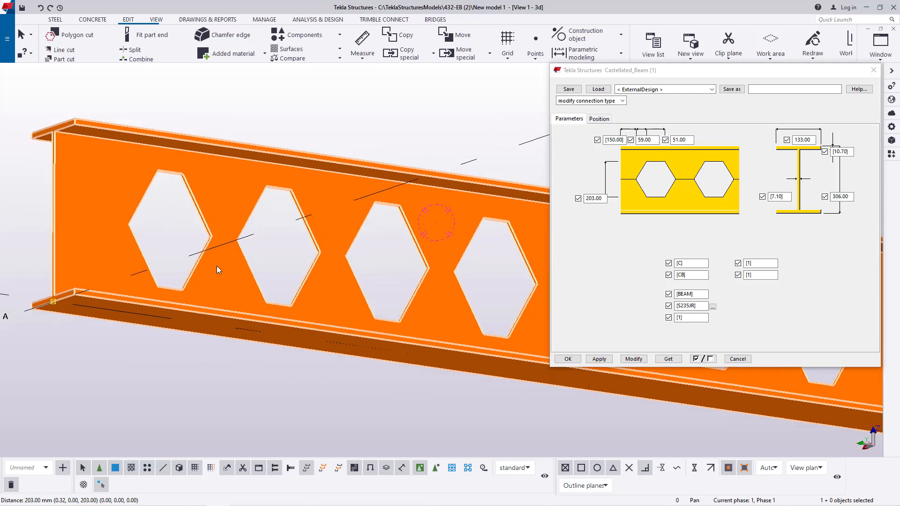
Step: Measure the castellated beam's overall depth at its end, from the top flange's upper corner to the corresponding bottom flange corner
scroll(217, 266, down, 1)
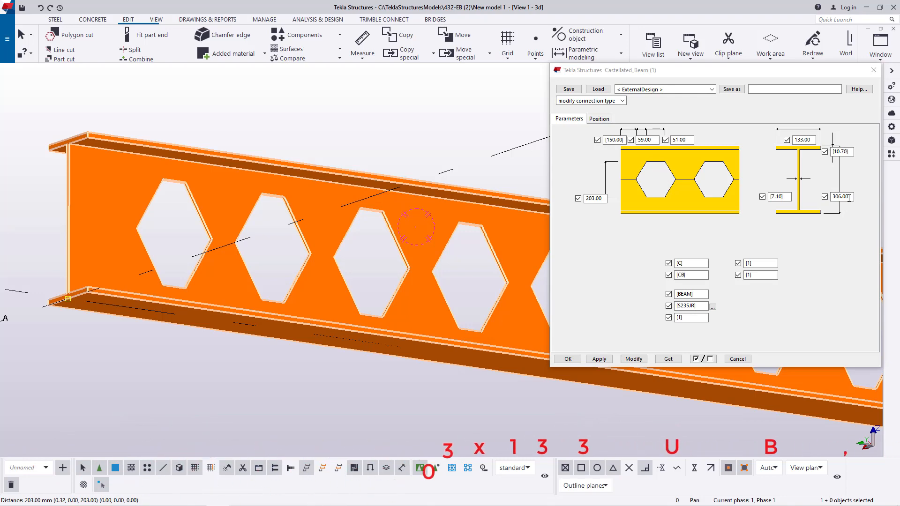
scroll(65, 168, up, 3)
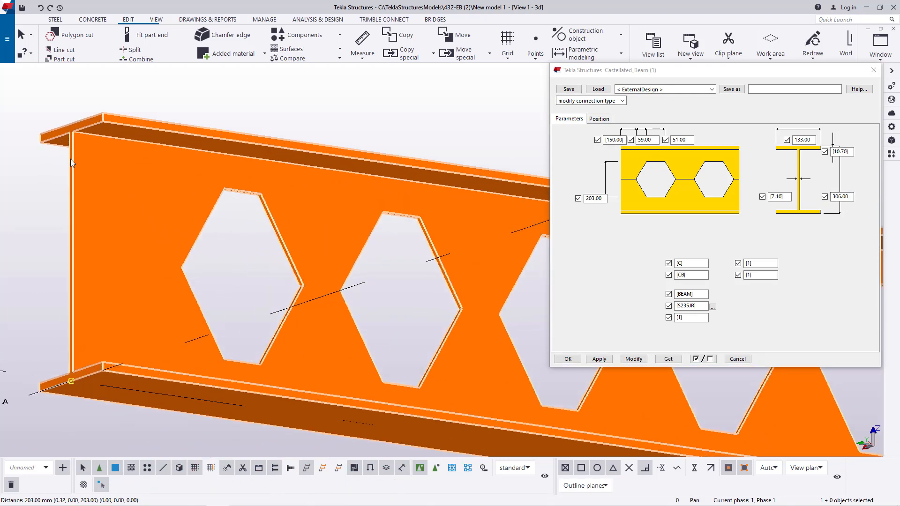
click(362, 53)
scroll(114, 95, up, 5)
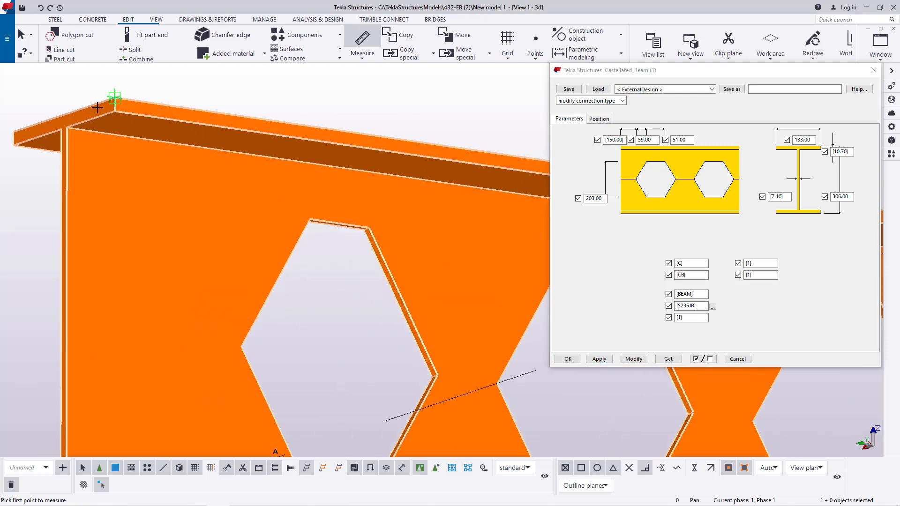
click(121, 99)
scroll(140, 141, down, 3)
scroll(143, 347, up, 4)
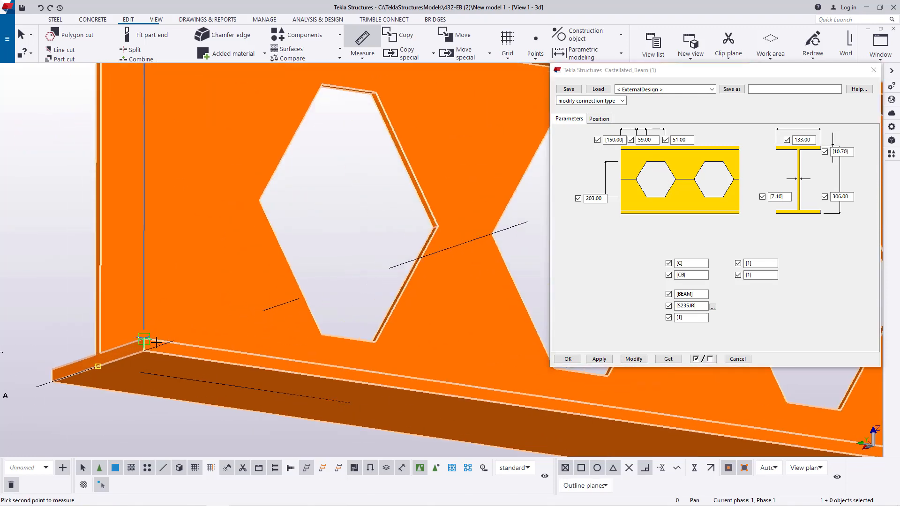
right_click(45, 215)
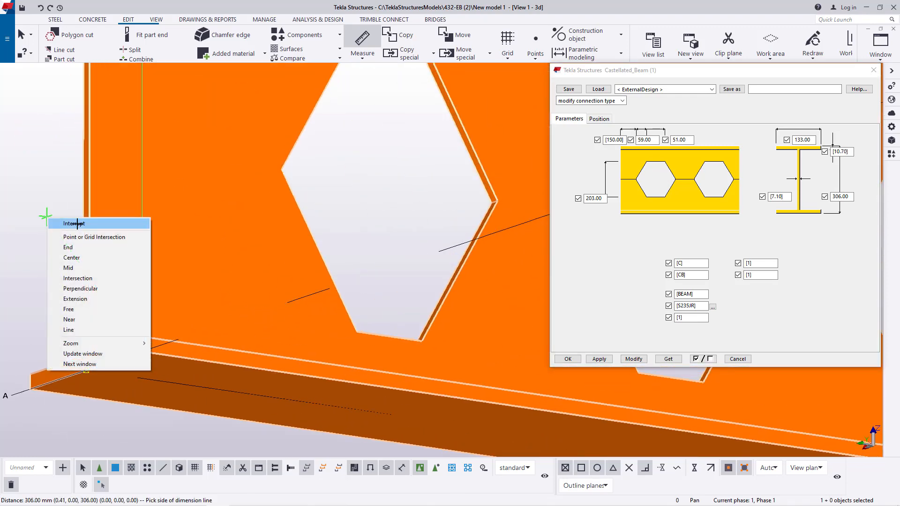
click(77, 223)
Step: Close the castellated beam's component settings and rotate the model to see the beam end and top flange from above
scroll(180, 307, down, 4)
click(327, 263)
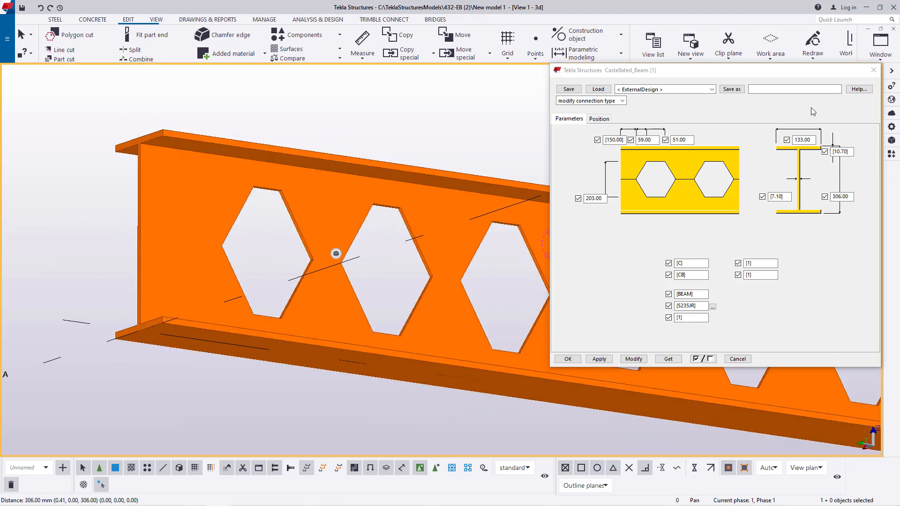
click(876, 70)
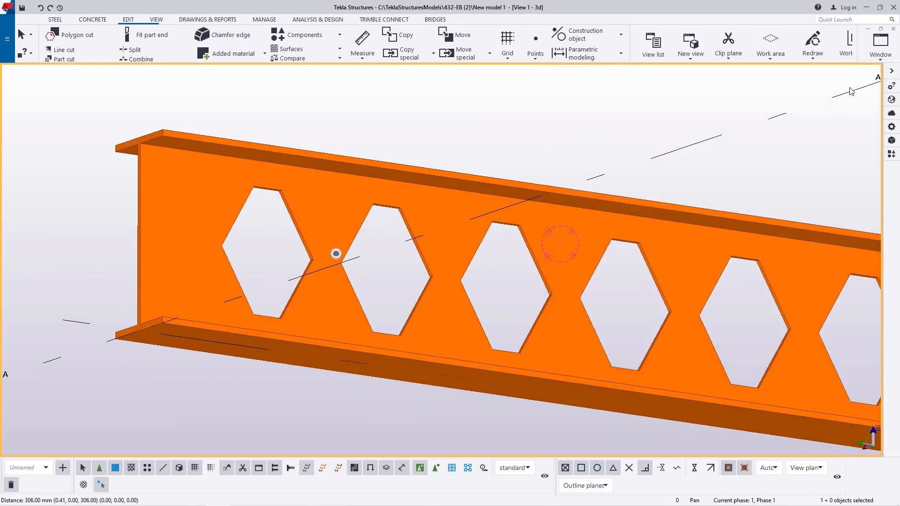
click(155, 19)
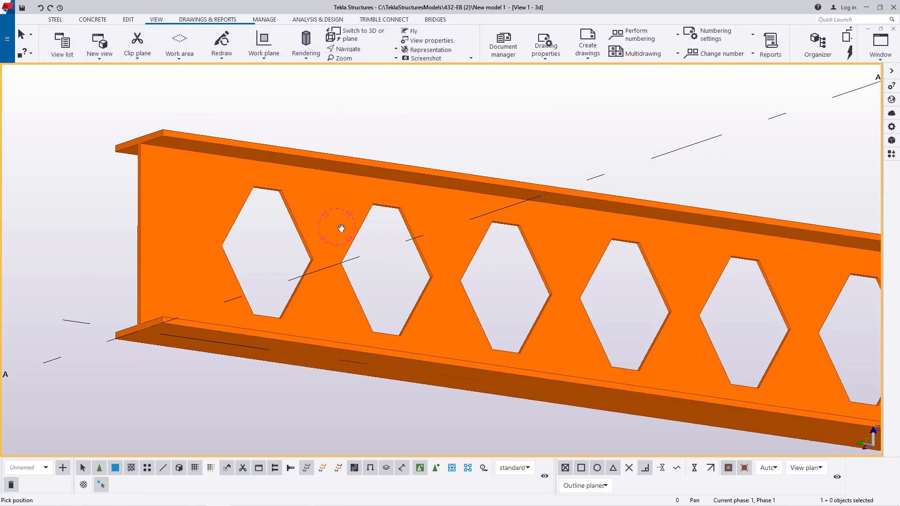
drag(342, 236, 366, 281)
right_click(378, 261)
click(411, 268)
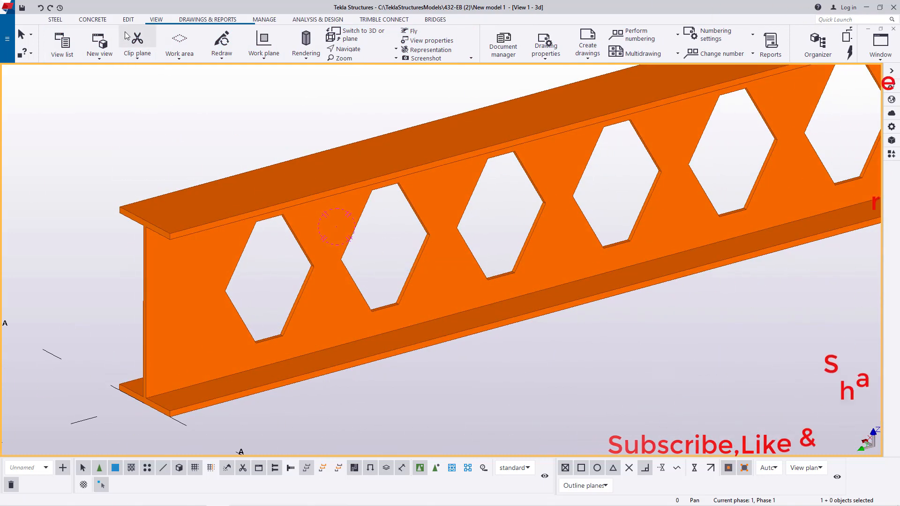
Step: Place a construction point on the bottom flange's lower edge, below the web at the beam's near end
click(128, 19)
click(535, 42)
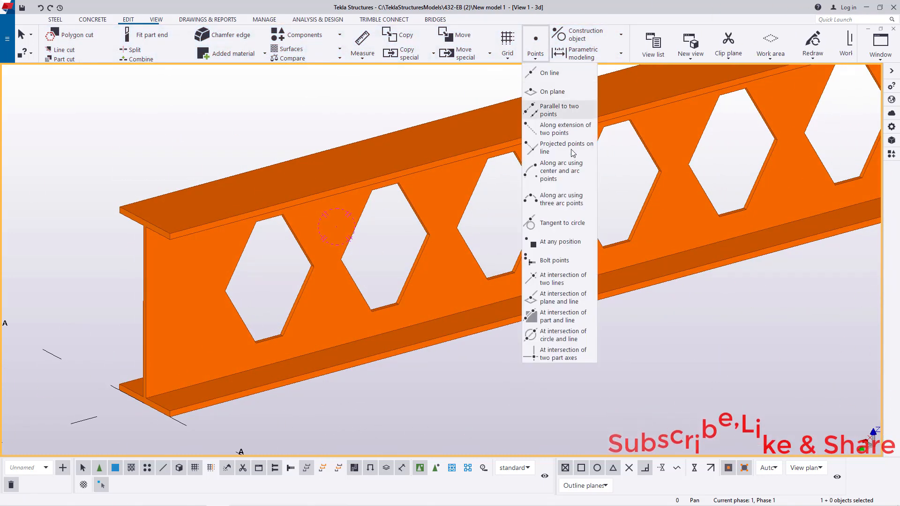
click(557, 242)
scroll(140, 408, up, 5)
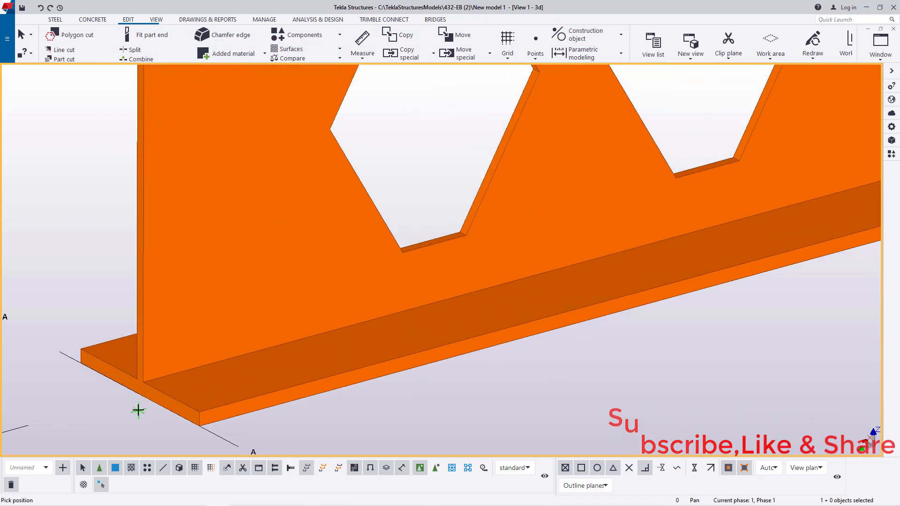
scroll(139, 410, up, 6)
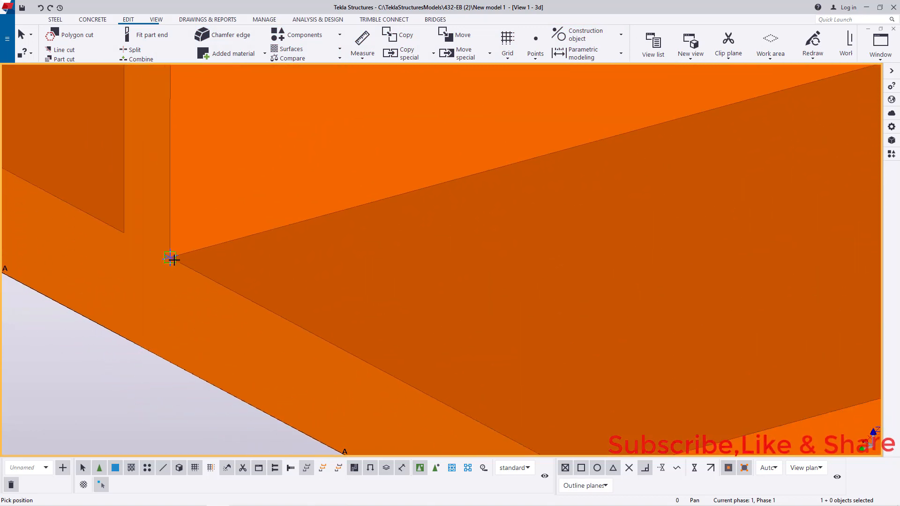
right_click(109, 377)
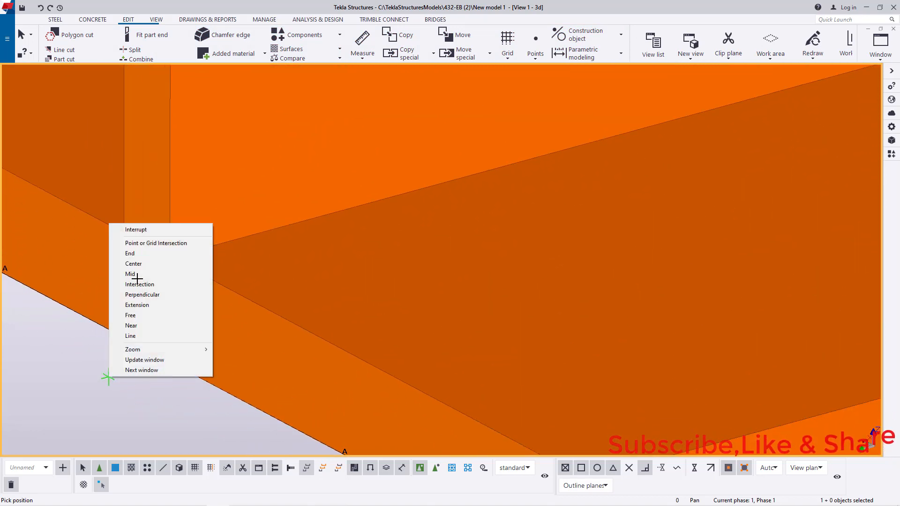
click(136, 230)
Step: Copy the point 12000 mm along the beam to its far end, using the web-to-flange corner as the base point
right_click(168, 360)
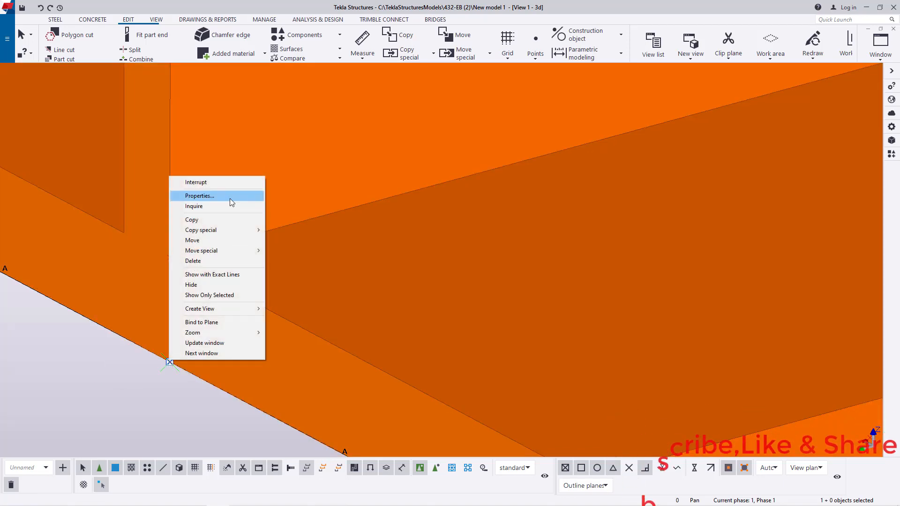
click(209, 220)
click(170, 257)
scroll(113, 316, down, 10)
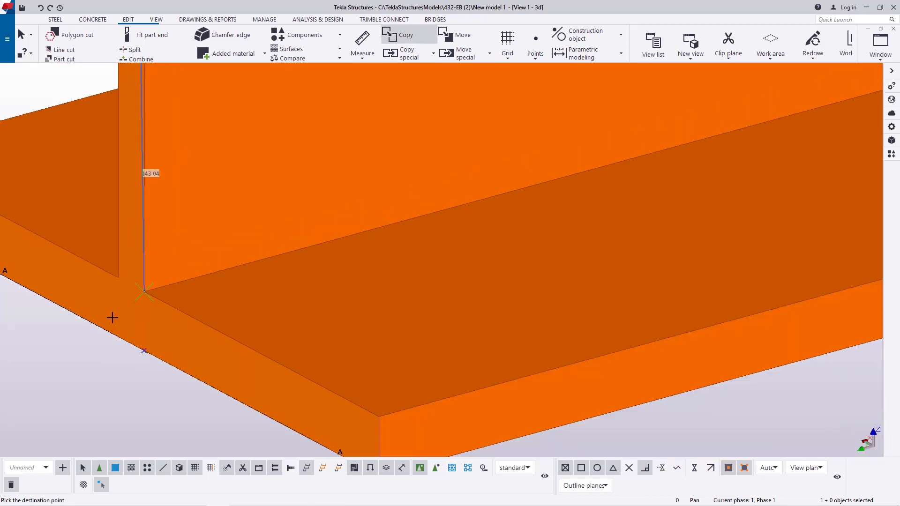
scroll(89, 323, down, 3)
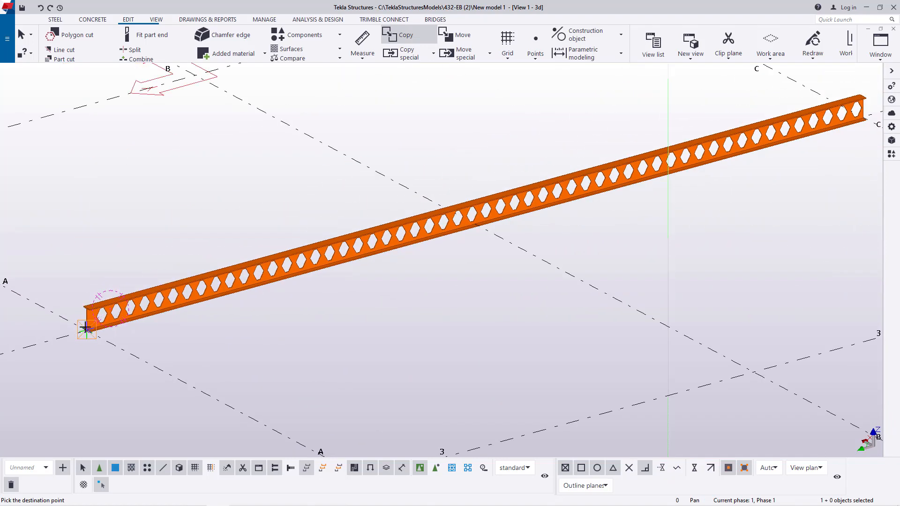
scroll(572, 195, up, 10)
scroll(549, 219, up, 10)
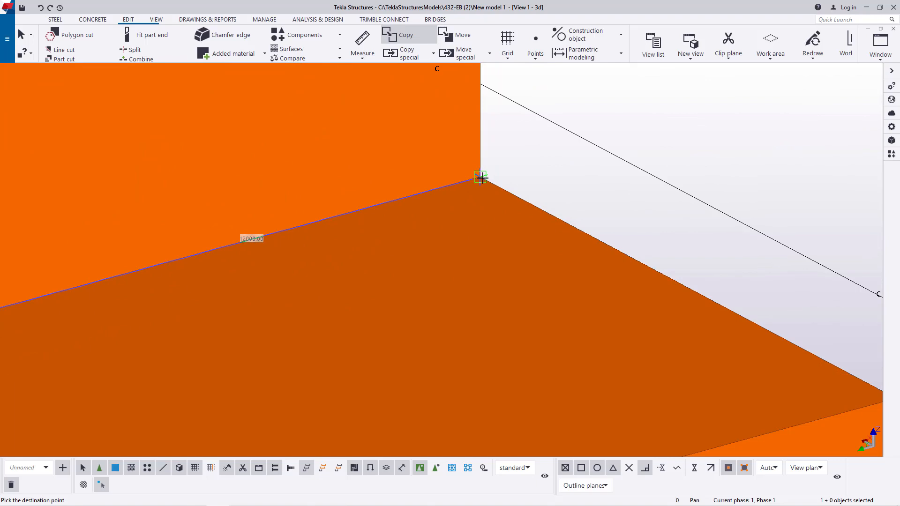
right_click(534, 154)
click(569, 158)
scroll(629, 187, down, 10)
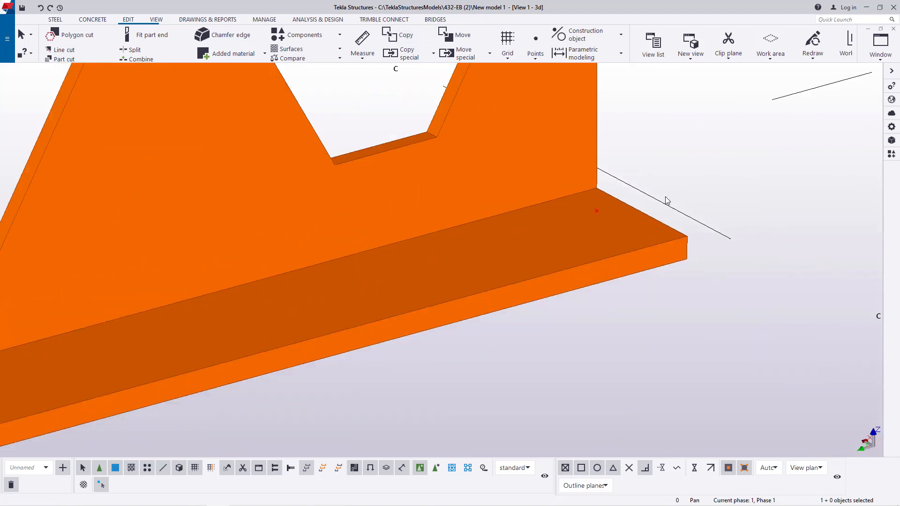
Step: Start a polygon cut on the beam, running its first edge 153 mm up from the near-end bottom point to mid-depth of the web
scroll(701, 198, down, 6)
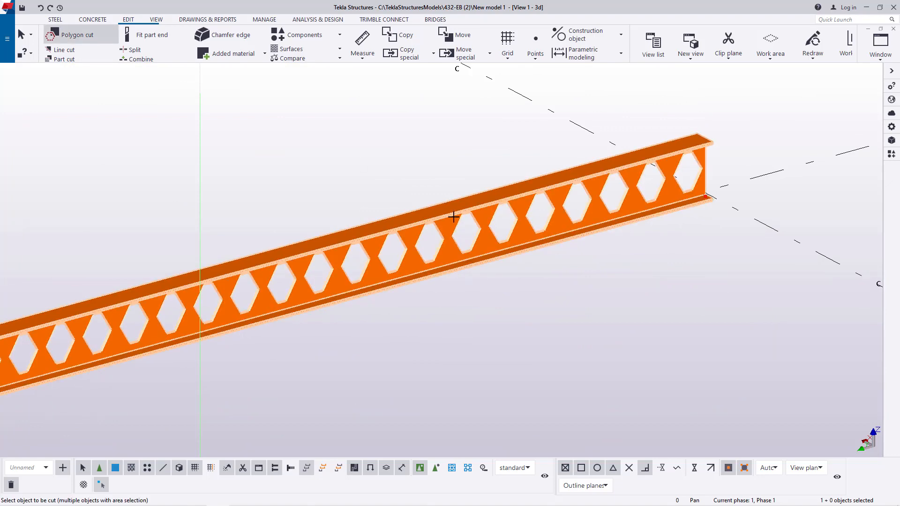
scroll(769, 183, down, 4)
scroll(508, 237, down, 4)
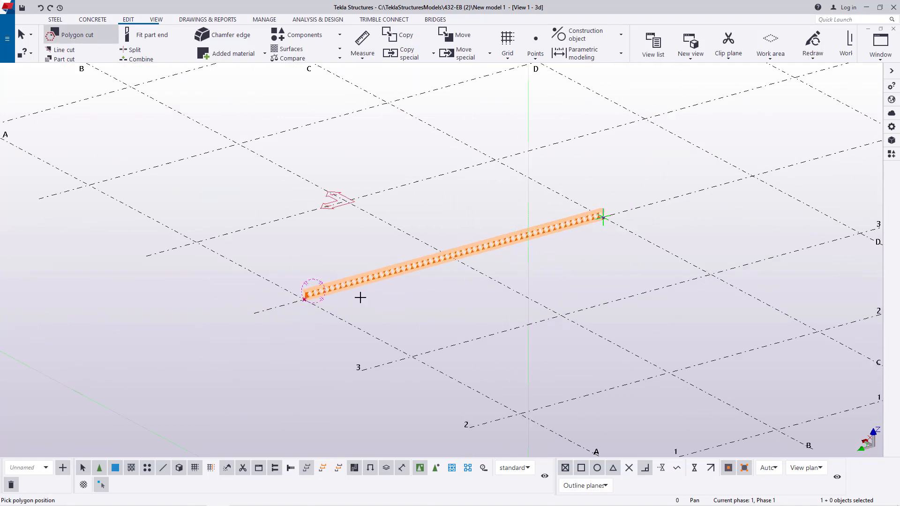
scroll(248, 311, up, 3)
scroll(357, 270, up, 8)
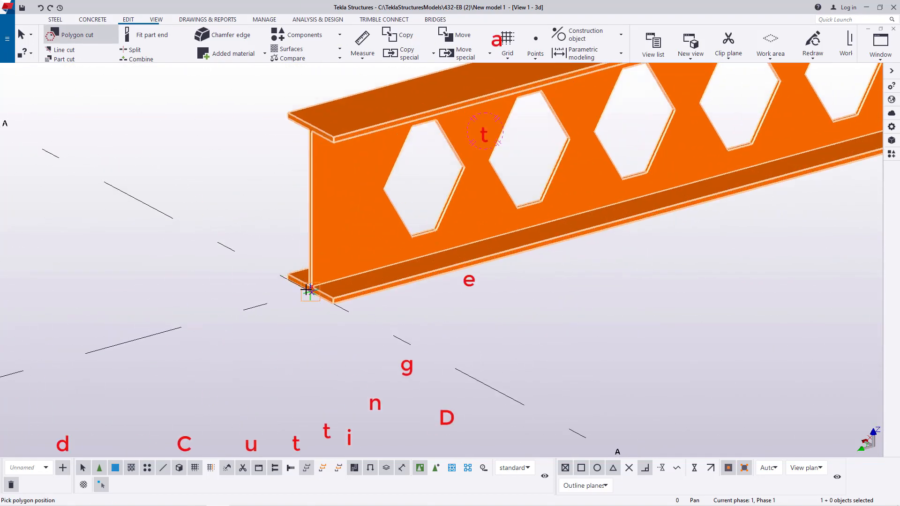
scroll(314, 293, up, 5)
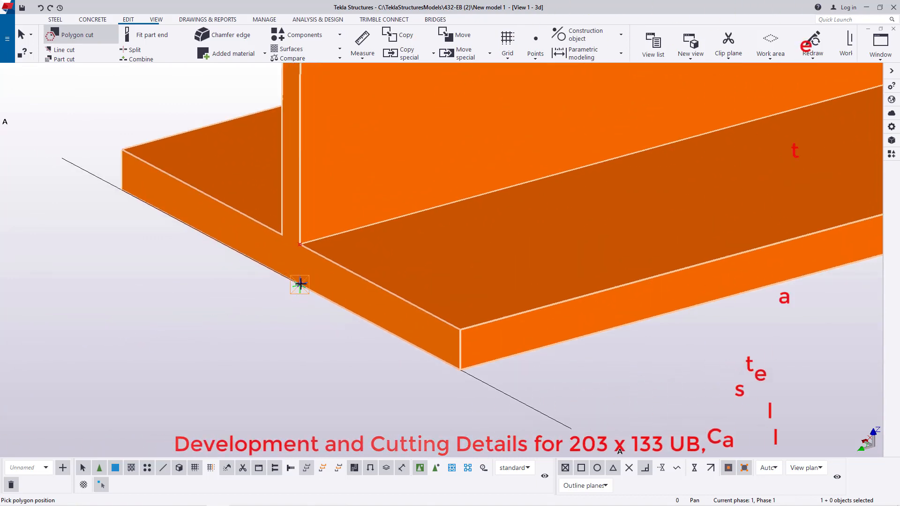
click(300, 284)
scroll(315, 359, down, 3)
scroll(311, 113, up, 5)
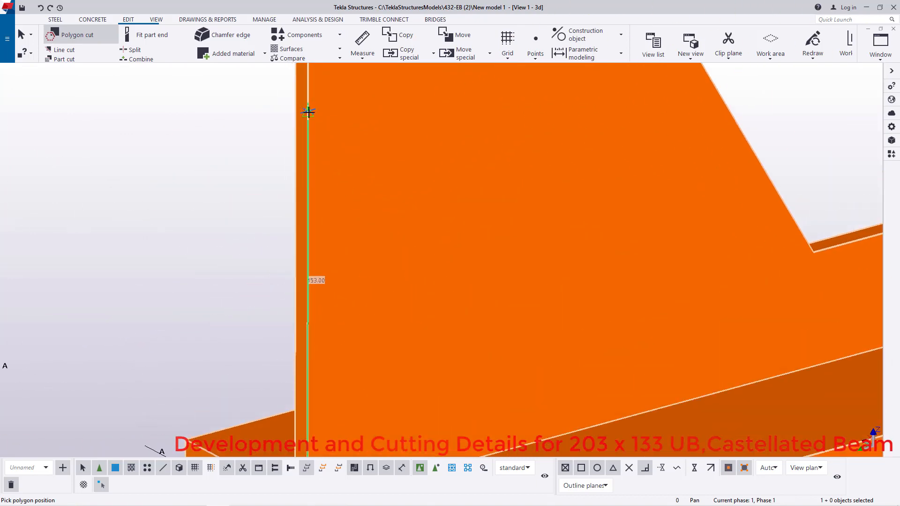
Step: Extend the polygon cut boundary 12000 mm along the web's mid-depth line to the far end of the beam
scroll(274, 230, down, 5)
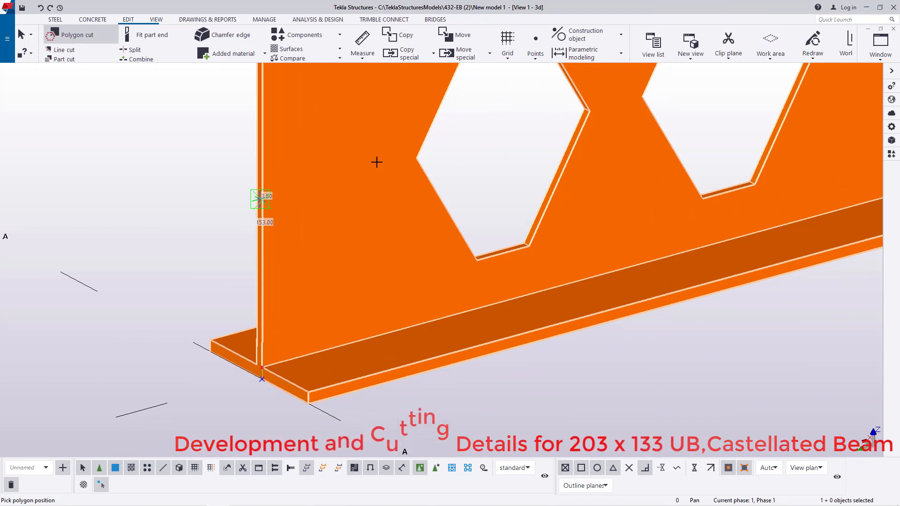
scroll(375, 160, up, 5)
scroll(282, 187, down, 5)
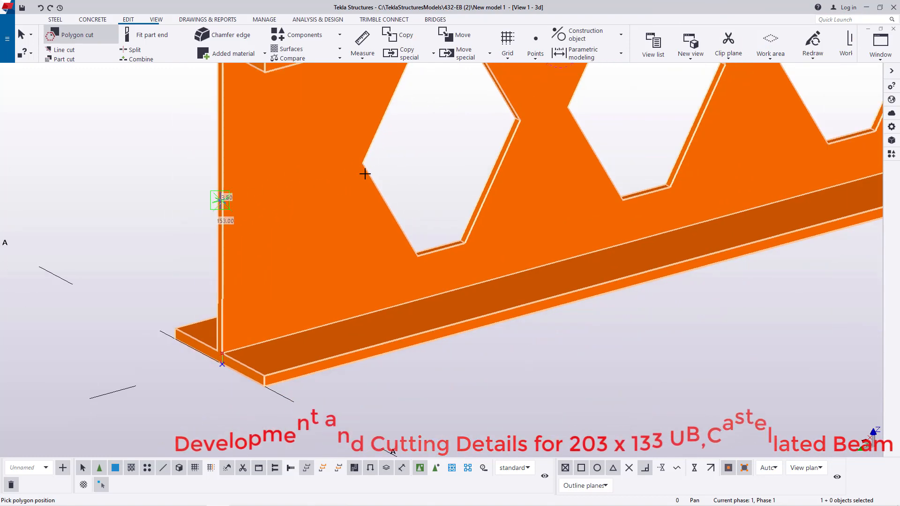
scroll(328, 175, up, 3)
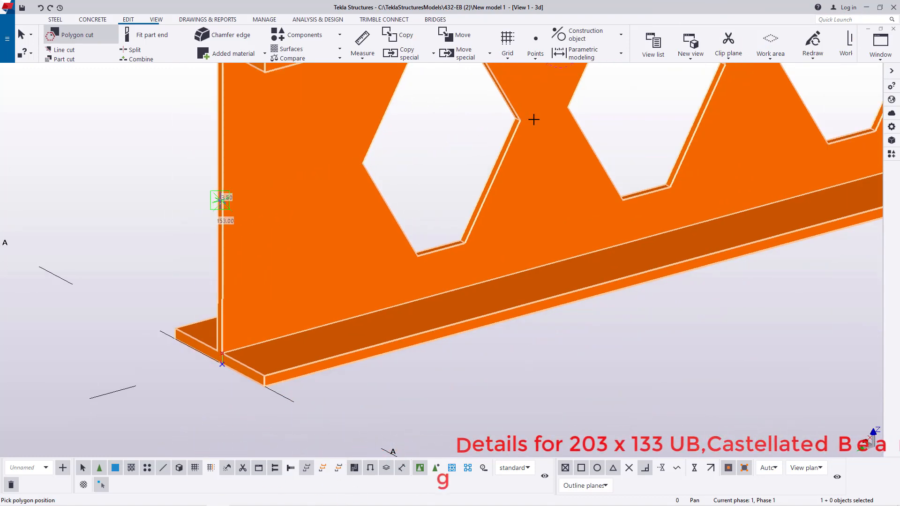
scroll(108, 330, down, 10)
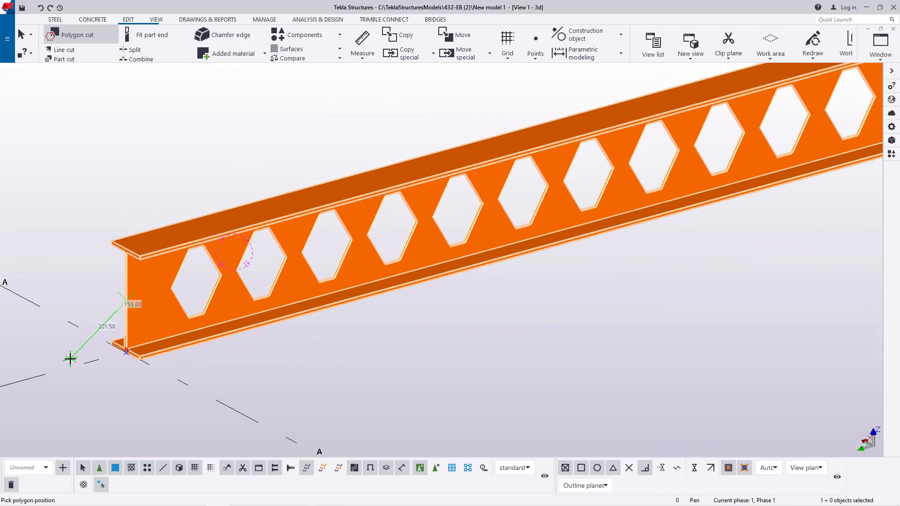
scroll(610, 207, up, 10)
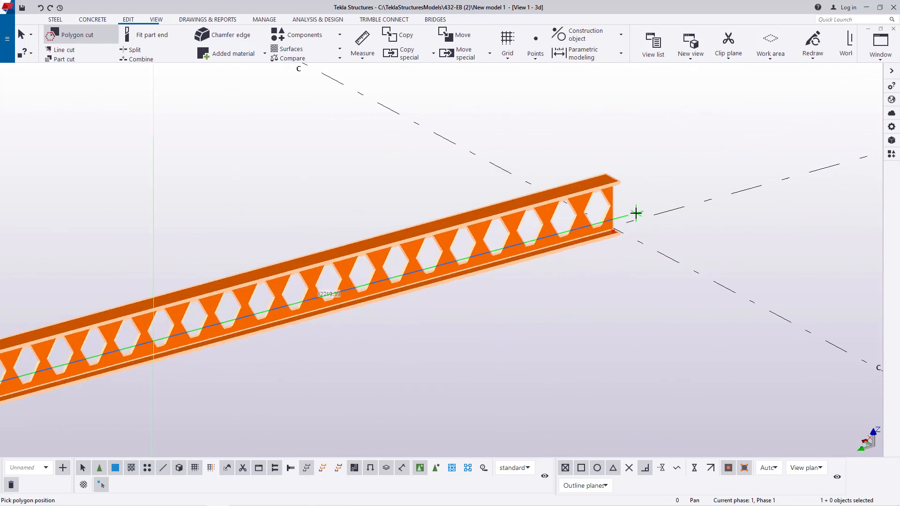
scroll(600, 190, up, 10)
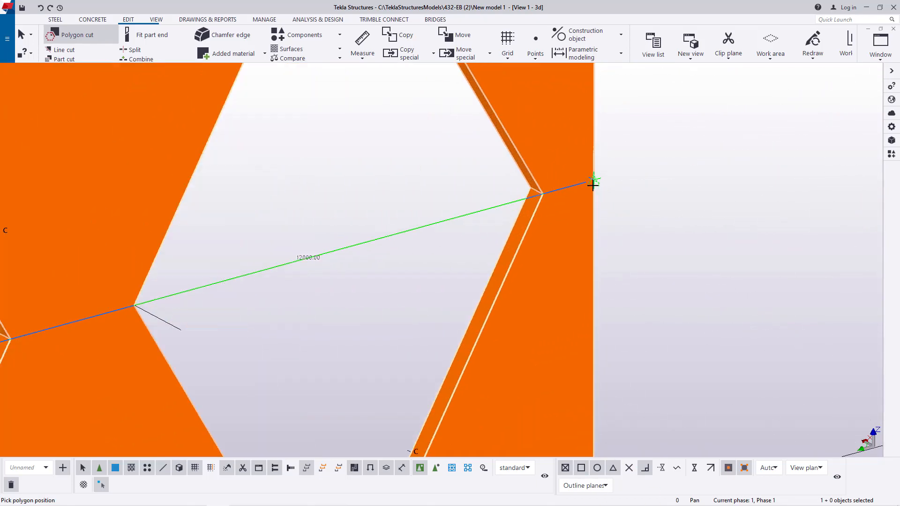
scroll(594, 182, up, 2)
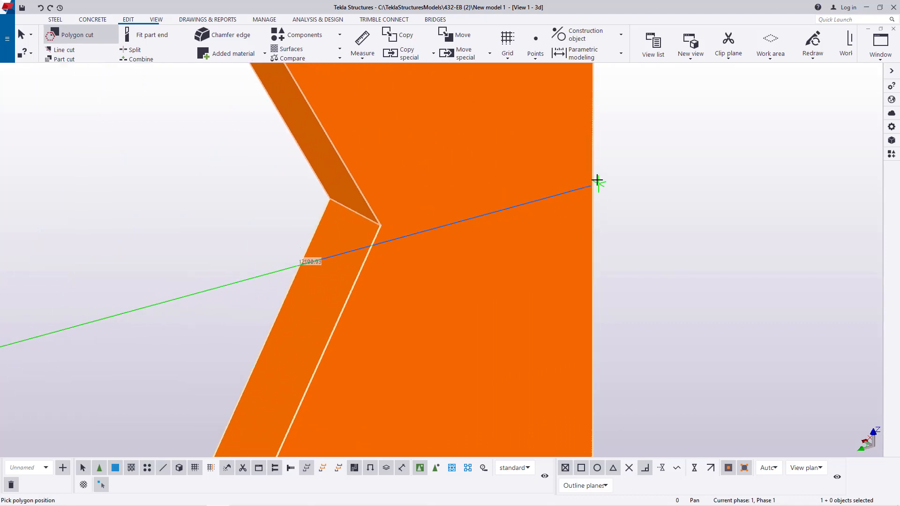
Step: Run the polygon cut boundary 153 mm down the beam's far end to the bottom construction point below the web
scroll(573, 146, down, 6)
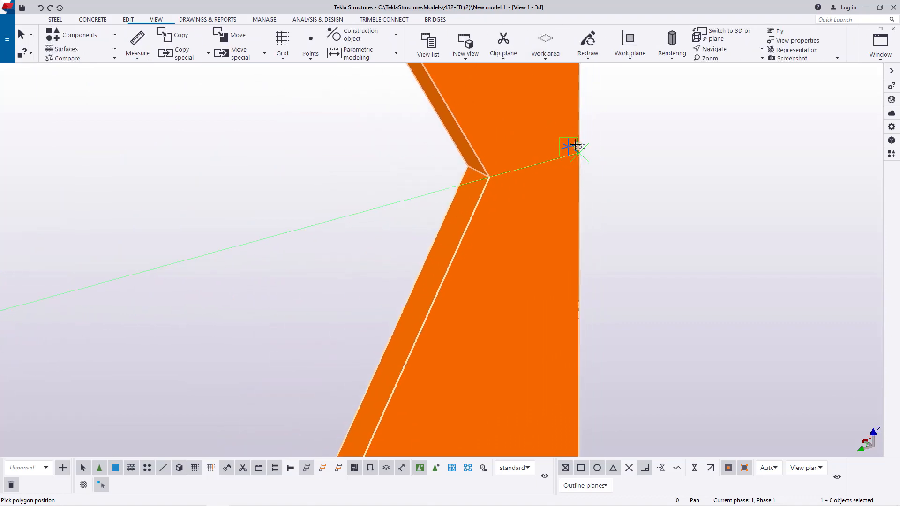
scroll(592, 352, up, 4)
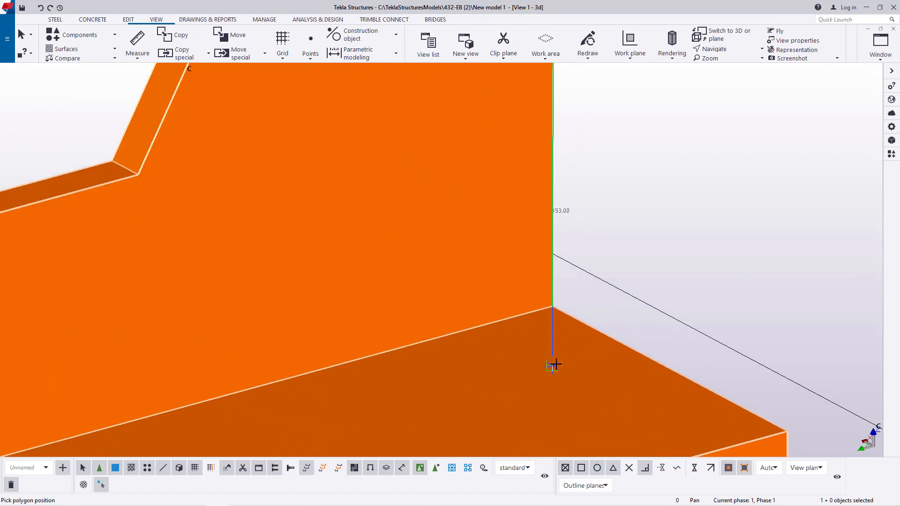
scroll(719, 175, down, 8)
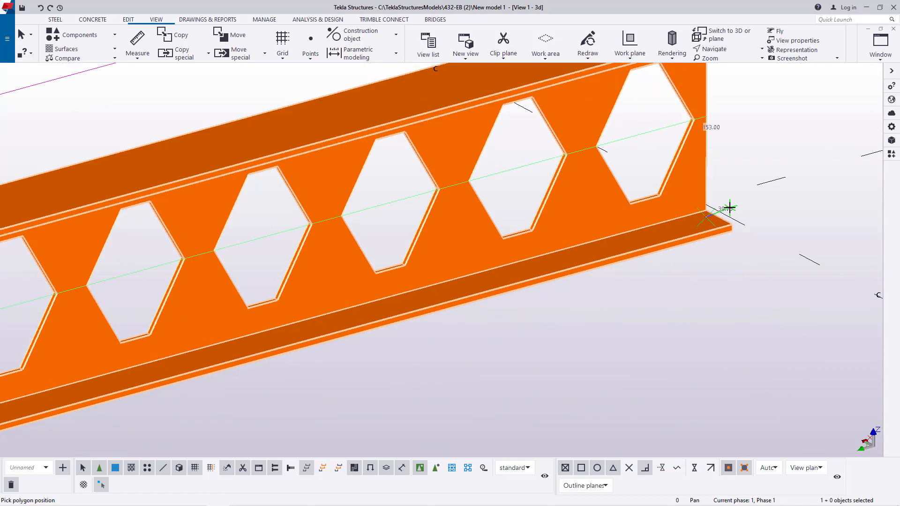
Step: Close the cut polygon 12000 mm back to the near-end bottom point, cutting away the lower half of the beam
scroll(729, 211, down, 6)
scroll(319, 321, up, 6)
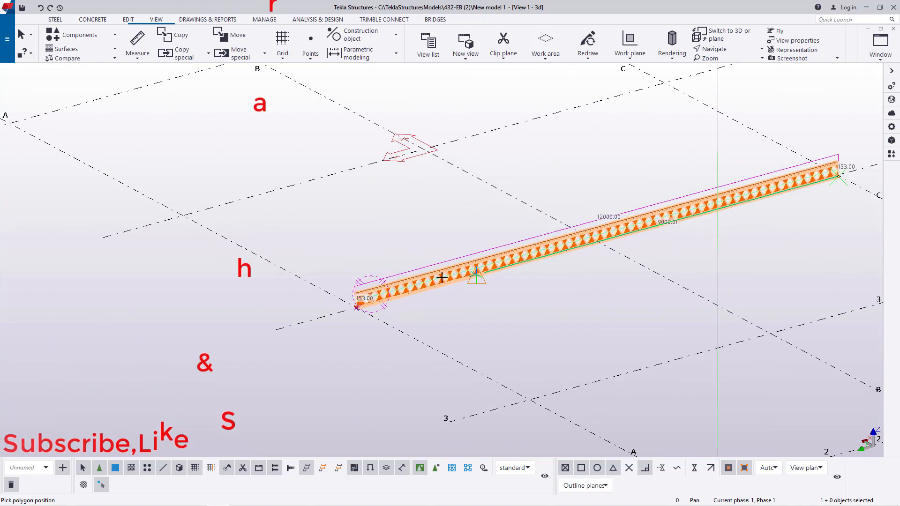
scroll(319, 321, up, 8)
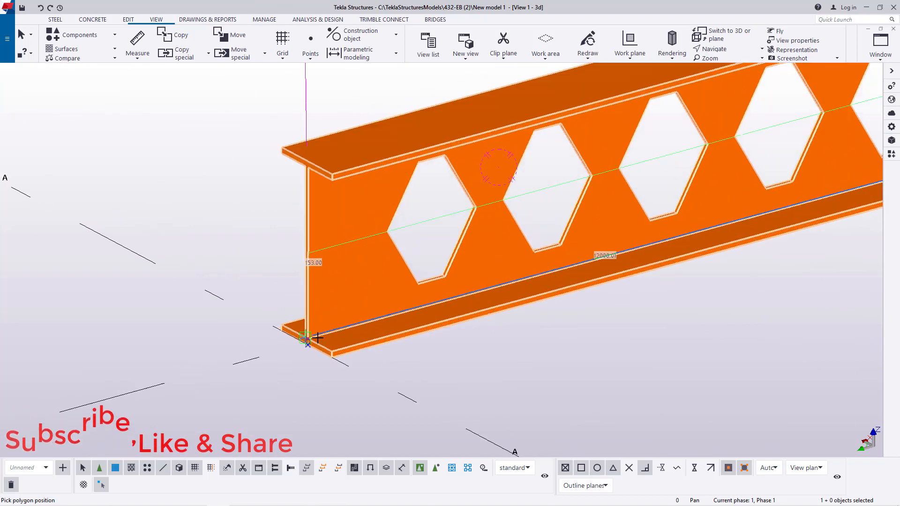
scroll(312, 347, up, 6)
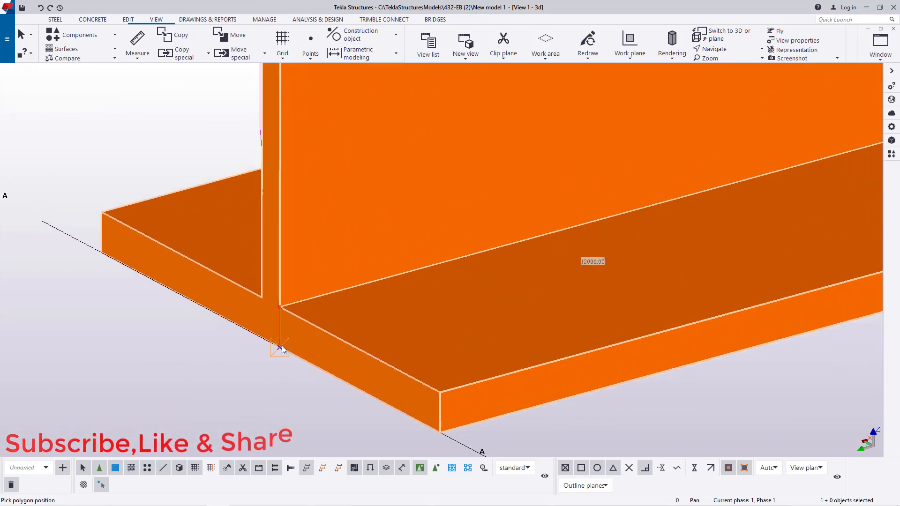
middle_click(282, 346)
right_click(377, 193)
click(398, 196)
scroll(276, 348, down, 7)
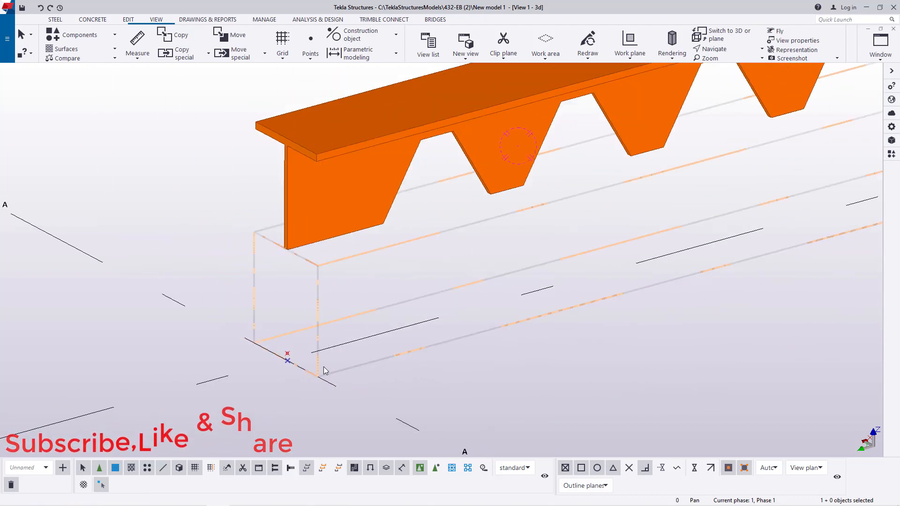
Step: Redraw the view to clear the polygon cut outlines around the remaining upper tee
scroll(323, 367, down, 3)
right_click(190, 210)
mouse_move(224, 268)
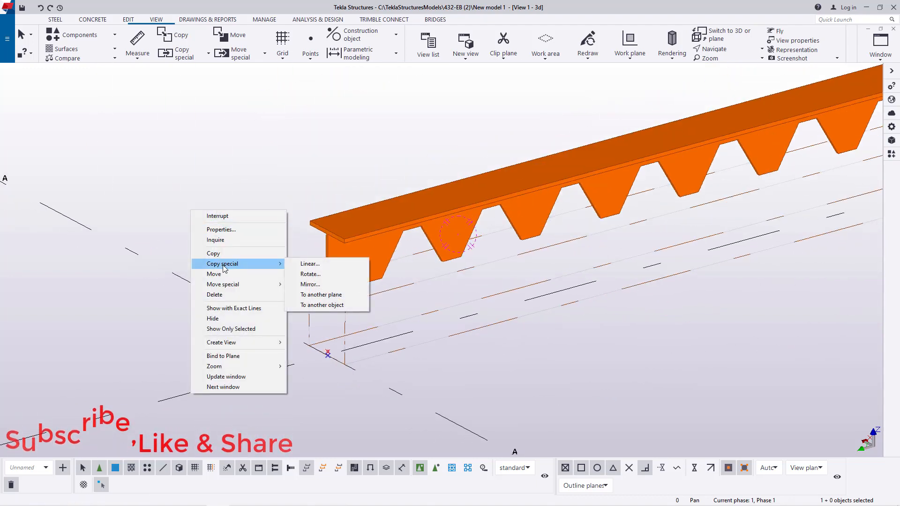
click(169, 177)
right_click(169, 178)
click(214, 231)
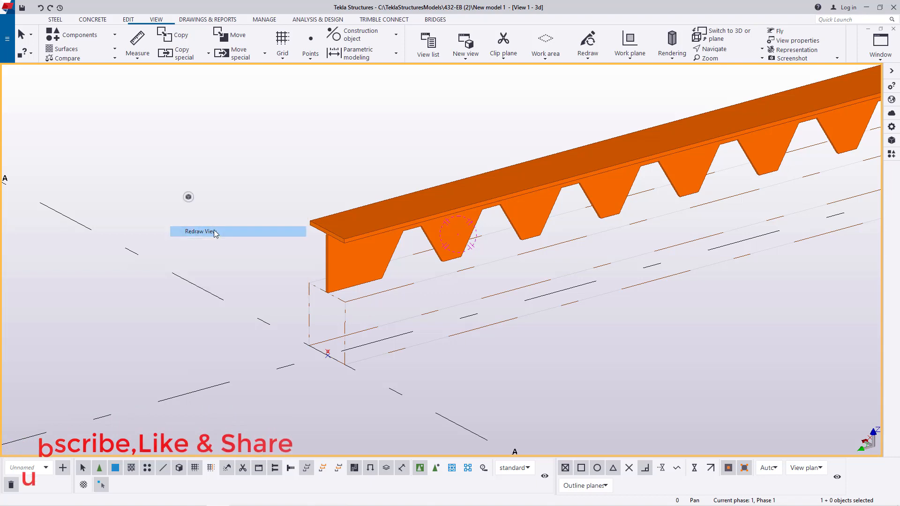
scroll(357, 264, up, 2)
scroll(186, 313, down, 2)
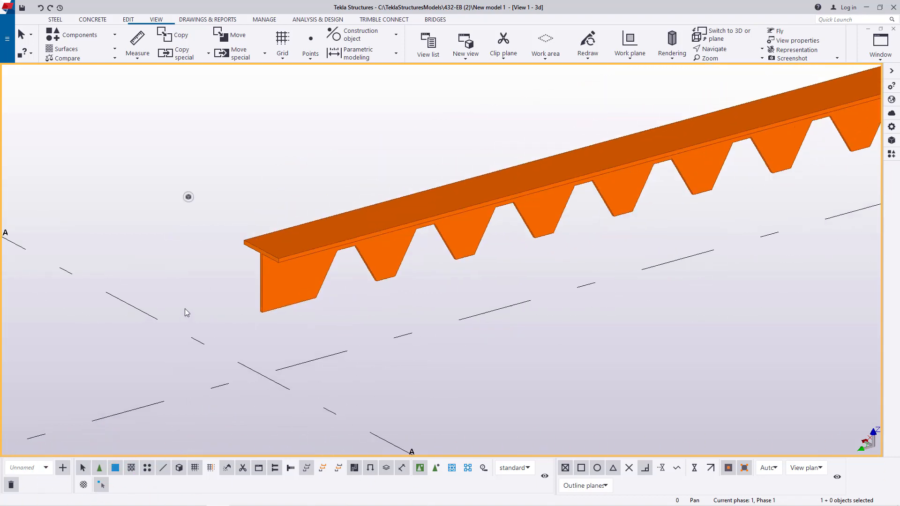
Step: Make one linear copy of the castellated tee, offset 1000 mm in Z
scroll(186, 309, down, 3)
click(376, 268)
right_click(360, 190)
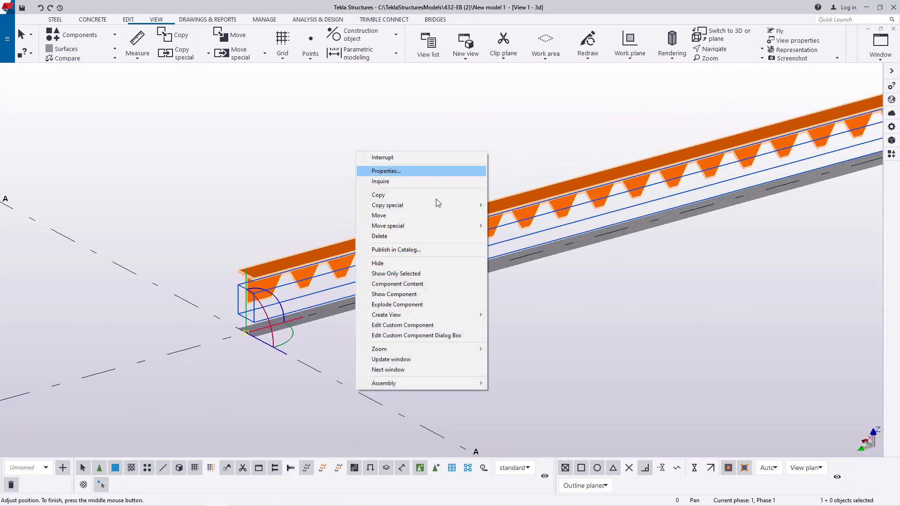
mouse_move(414, 203)
click(504, 205)
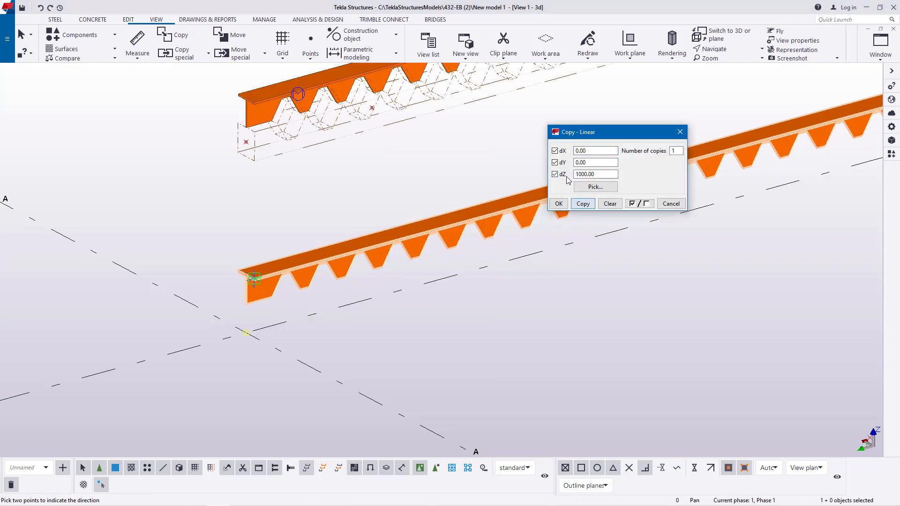
click(557, 205)
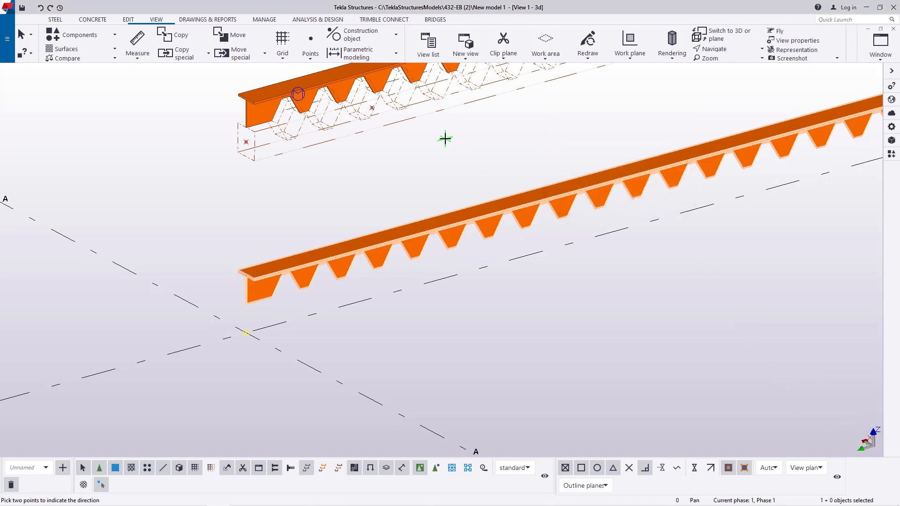
right_click(461, 144)
click(483, 149)
Step: Redraw the view to clear the temporary outlines around the copied tee
right_click(463, 144)
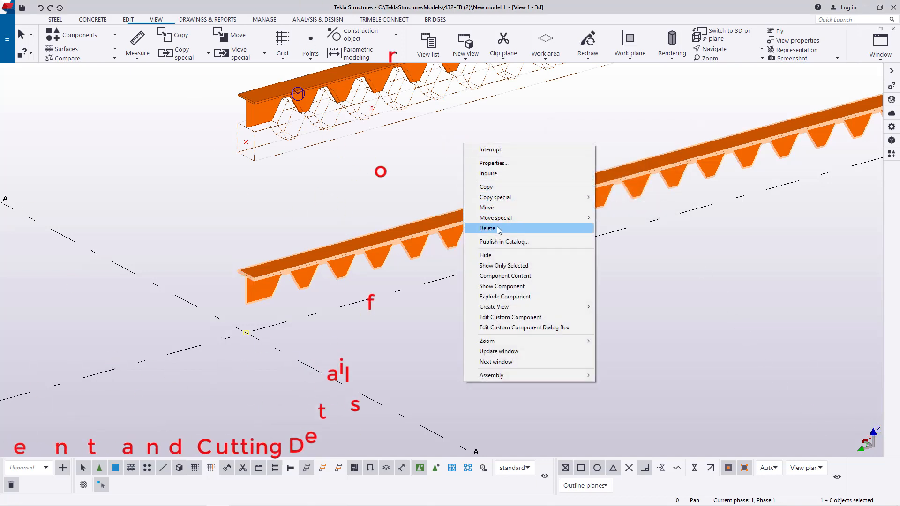
click(404, 121)
right_click(421, 147)
click(357, 189)
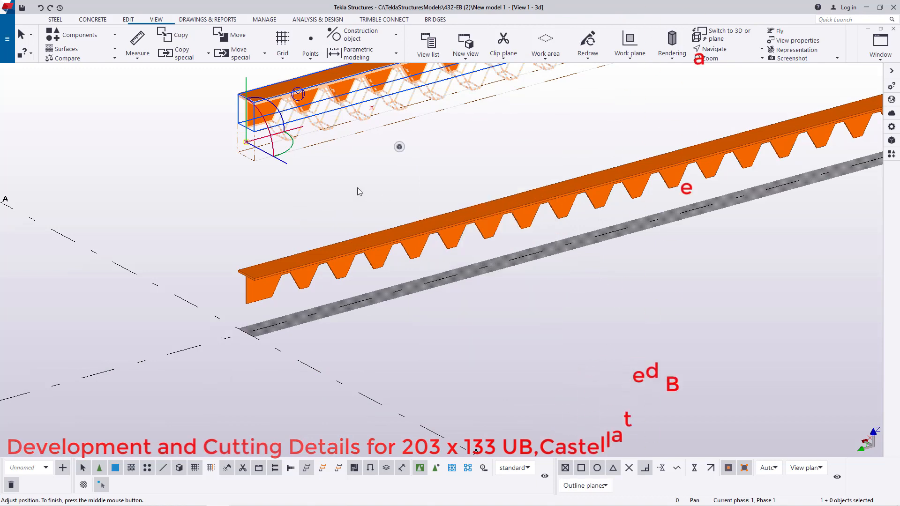
right_click(359, 190)
click(397, 243)
scroll(393, 249, down, 2)
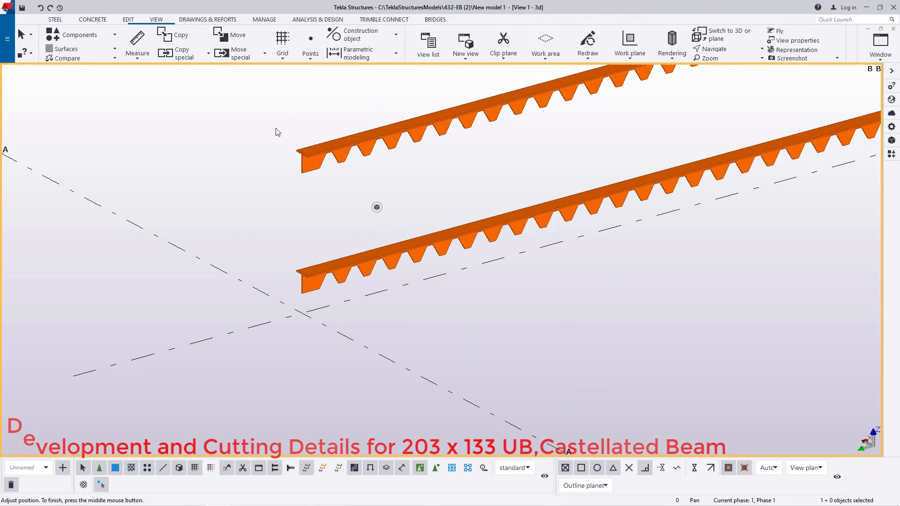
Step: Set the work plane on the web face at the near end of the copied upper tee using the Work plane tool
scroll(292, 145, up, 5)
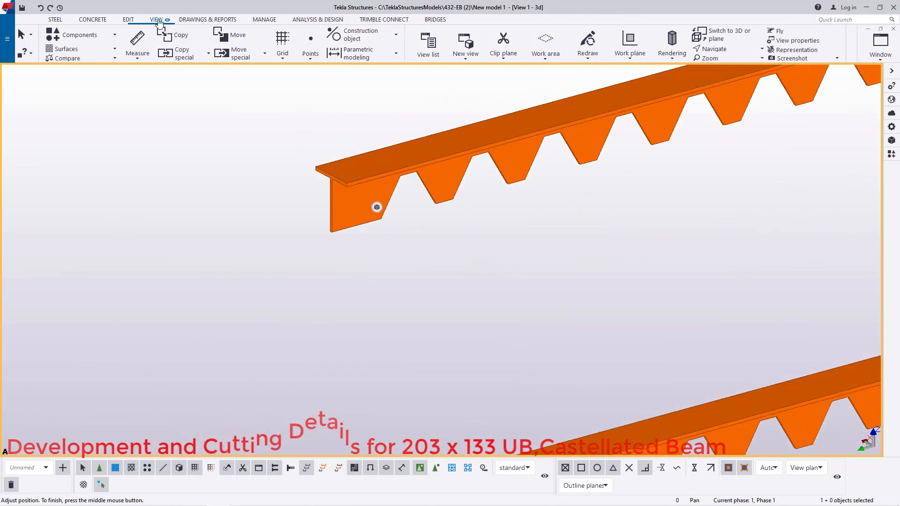
click(156, 20)
click(264, 49)
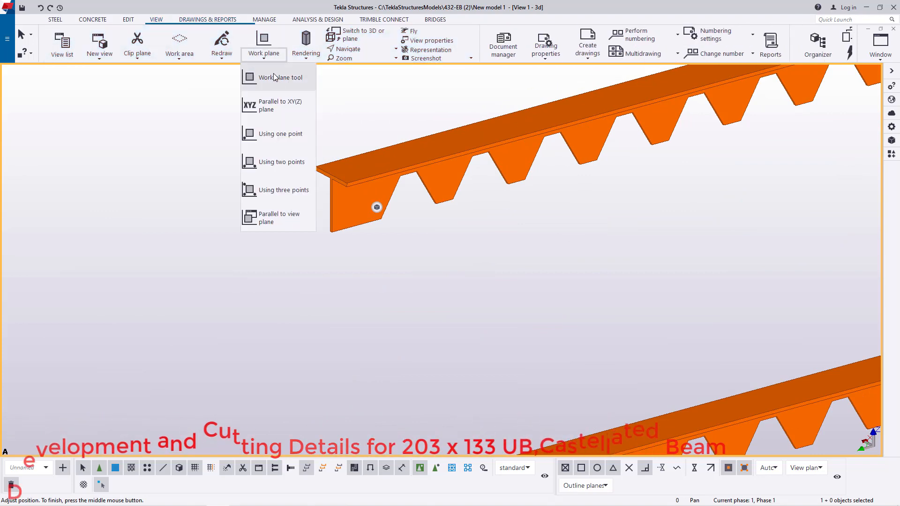
click(271, 77)
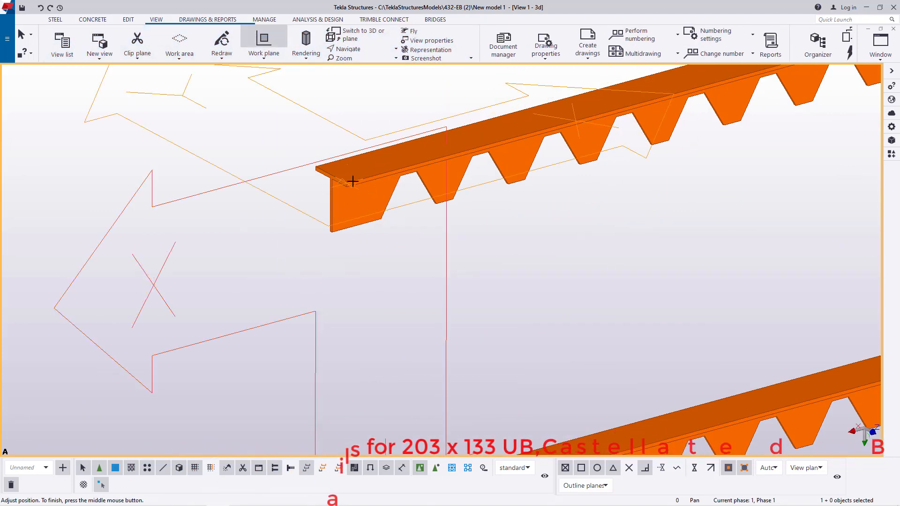
right_click(334, 124)
click(360, 128)
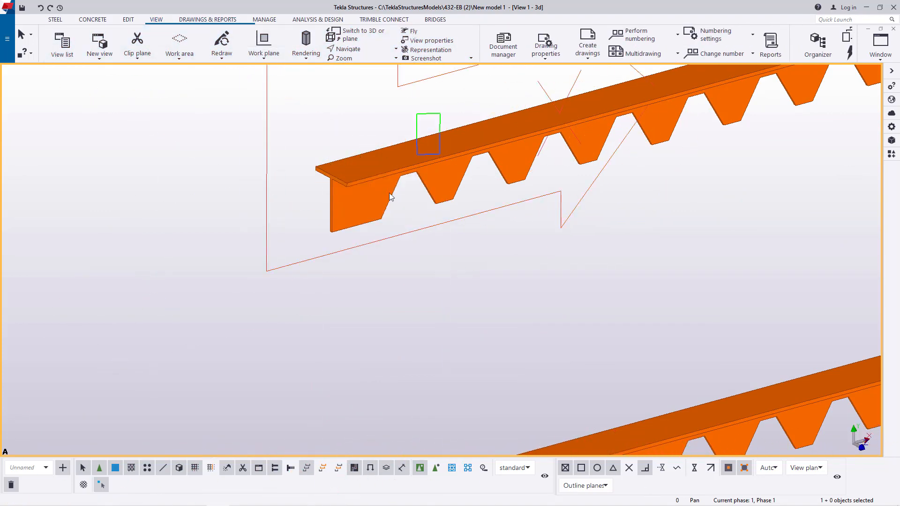
Step: Start a Move Rotate on the copied tee and define a 150 mm rotation line along the first web tooth's lower edge
click(428, 126)
right_click(318, 96)
mouse_move(358, 171)
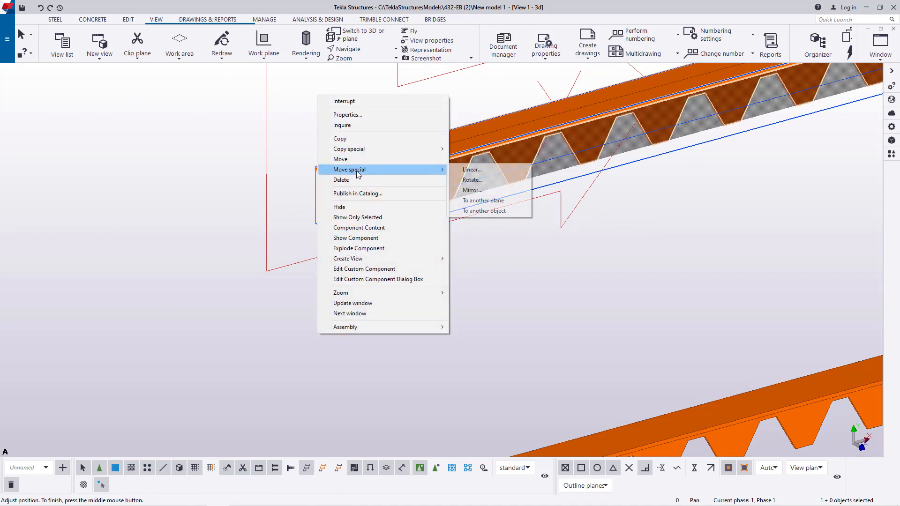
click(472, 180)
scroll(328, 234, up, 8)
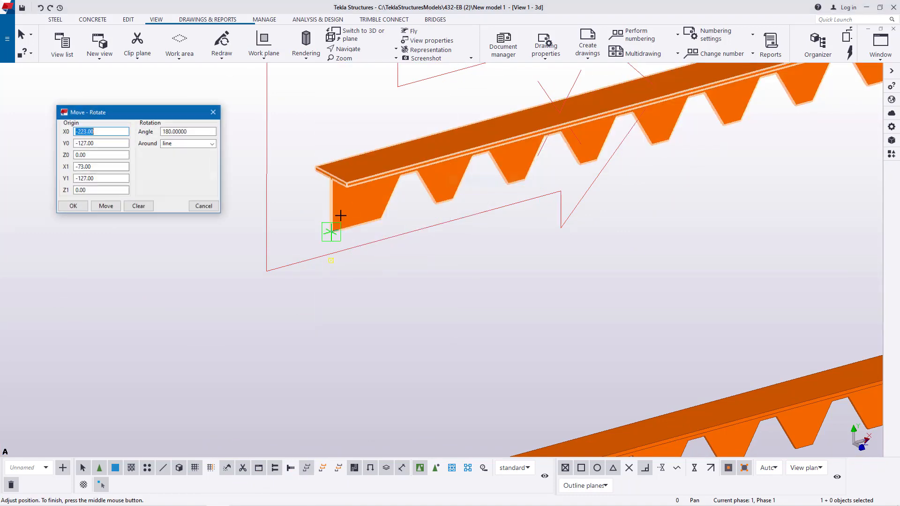
scroll(314, 242, up, 3)
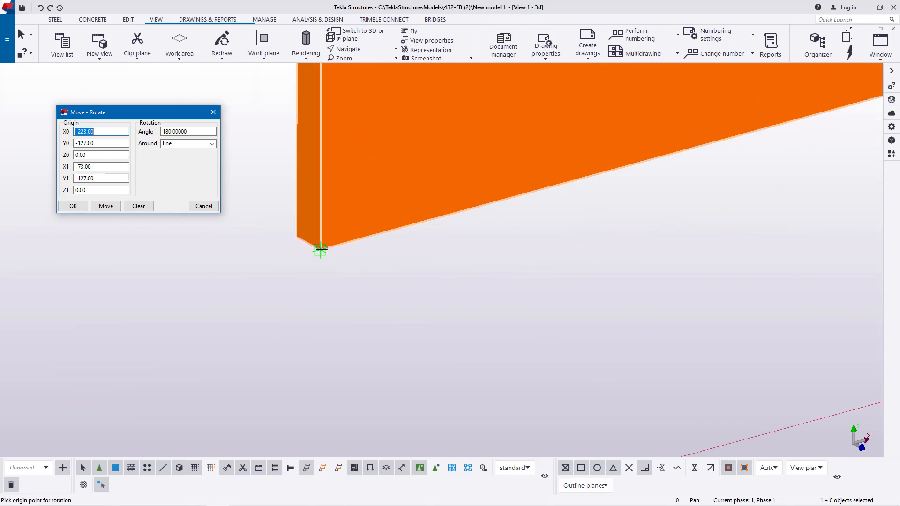
click(322, 249)
scroll(297, 244, down, 3)
scroll(723, 135, up, 3)
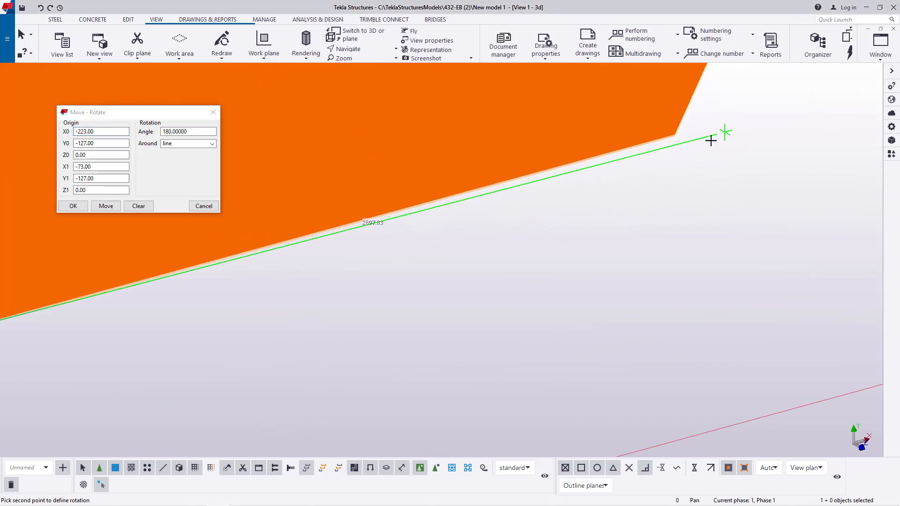
click(672, 135)
Step: Rotate the copied tee 180 degrees around the defined line so its web teeth point upward
scroll(712, 146, down, 5)
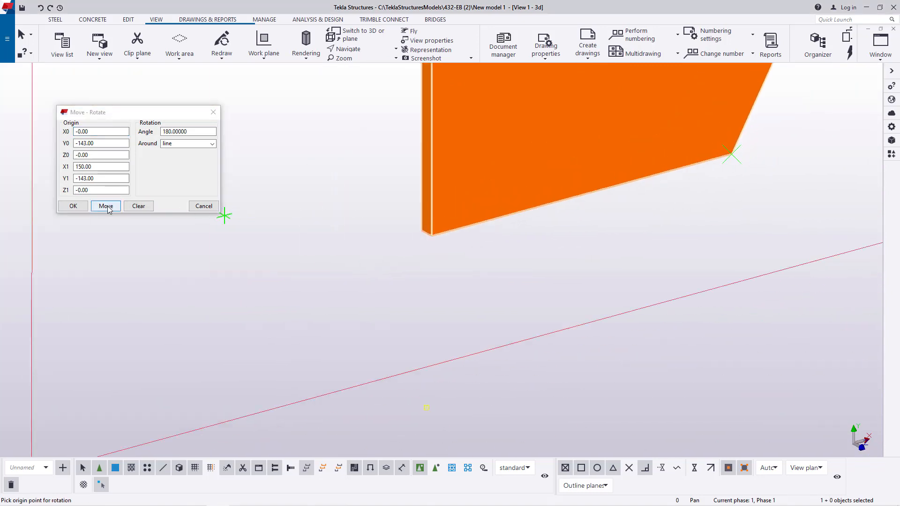
click(107, 207)
click(75, 208)
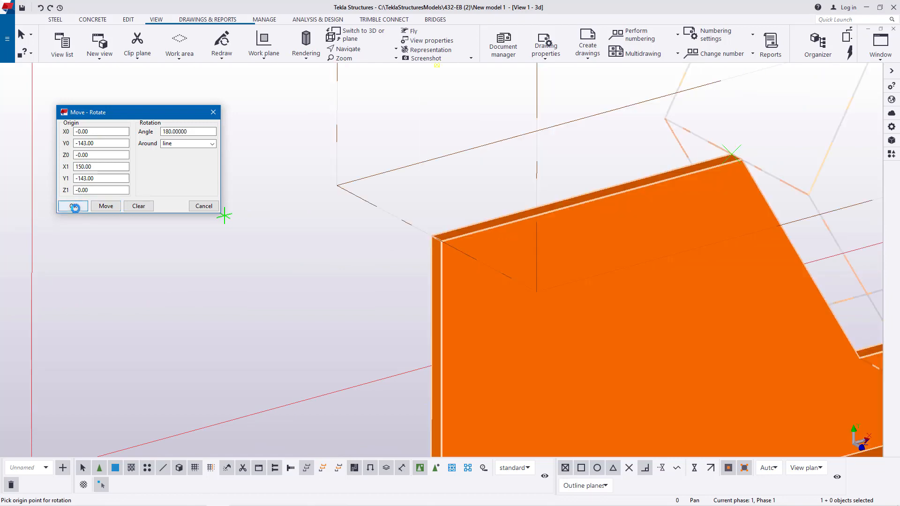
right_click(240, 133)
click(247, 141)
scroll(247, 142, down, 5)
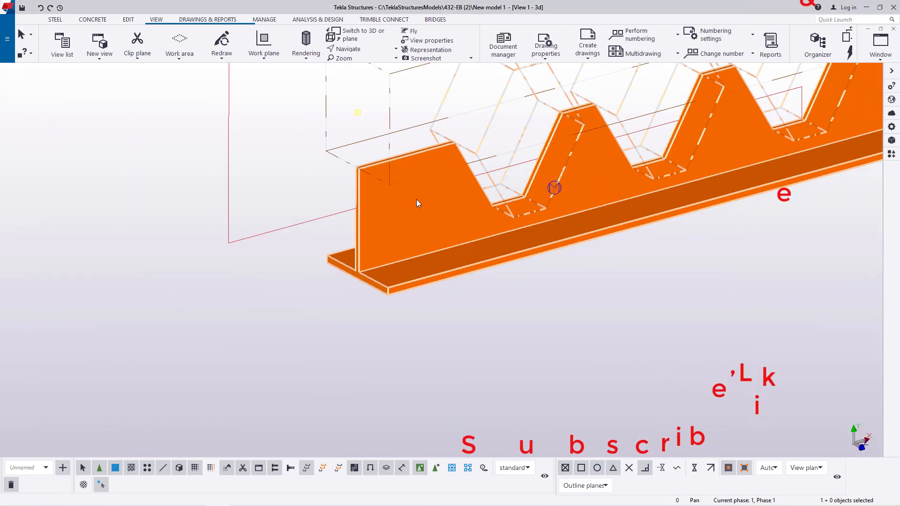
Step: Move the rotated tee from its near-end top web corner to the original tee's near-end bottom web corner
right_click(241, 136)
click(272, 197)
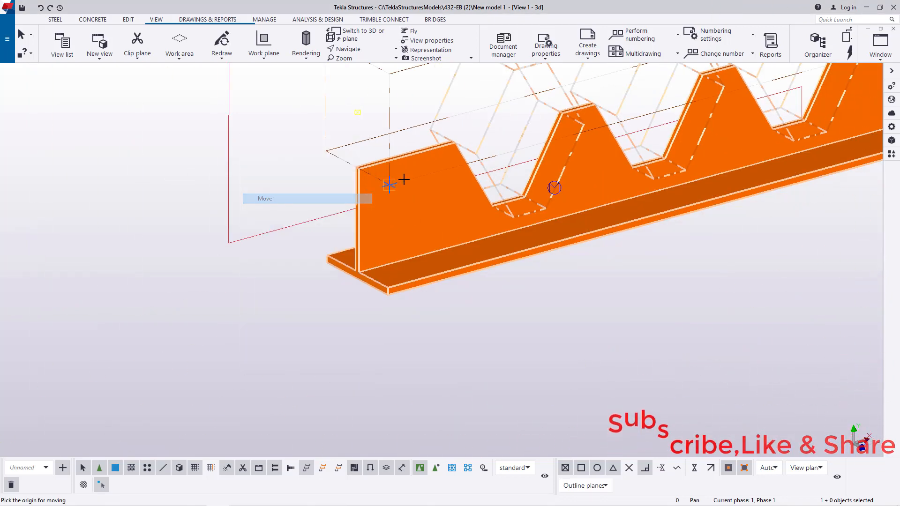
scroll(343, 175, up, 3)
scroll(344, 174, up, 4)
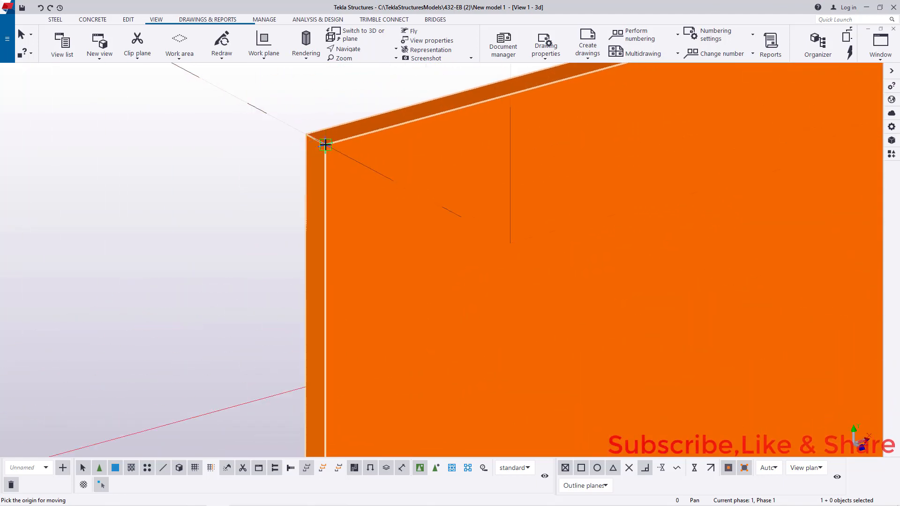
click(325, 145)
scroll(396, 101, down, 6)
scroll(421, 130, up, 2)
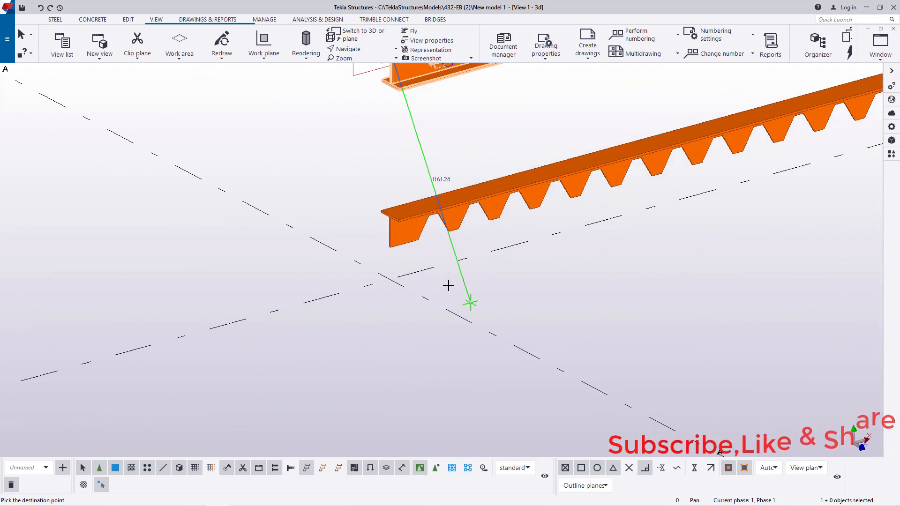
scroll(361, 227, up, 8)
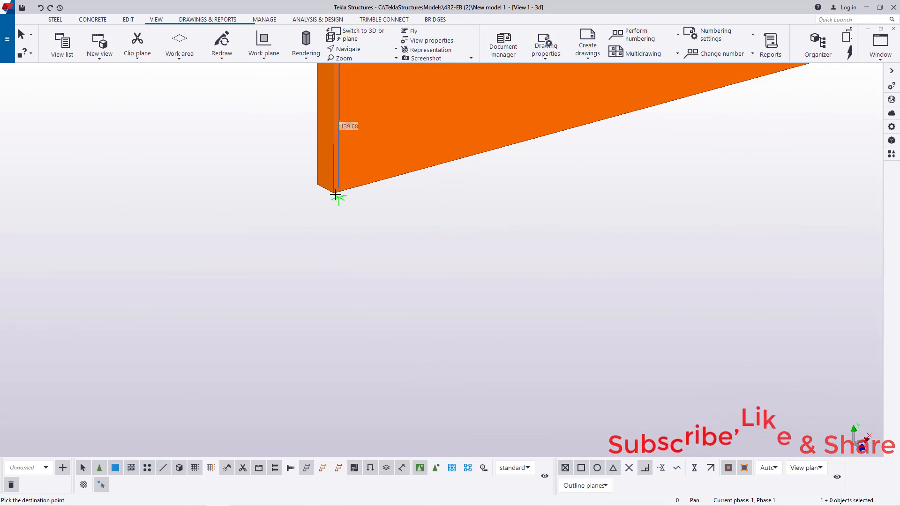
scroll(334, 195, down, 5)
right_click(333, 194)
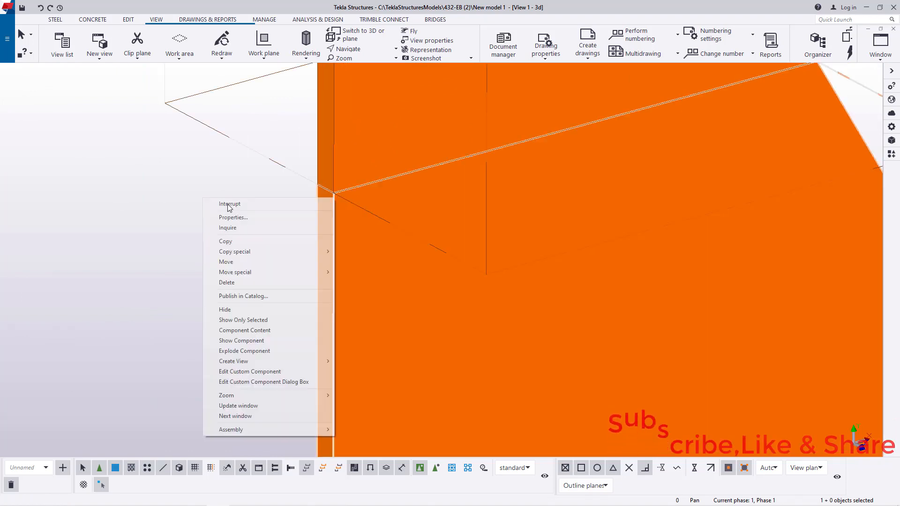
click(244, 203)
Step: Redraw the view to clear the temporary outlines around the assembled castellated beam
scroll(427, 263, up, 3)
scroll(293, 229, down, 3)
right_click(268, 161)
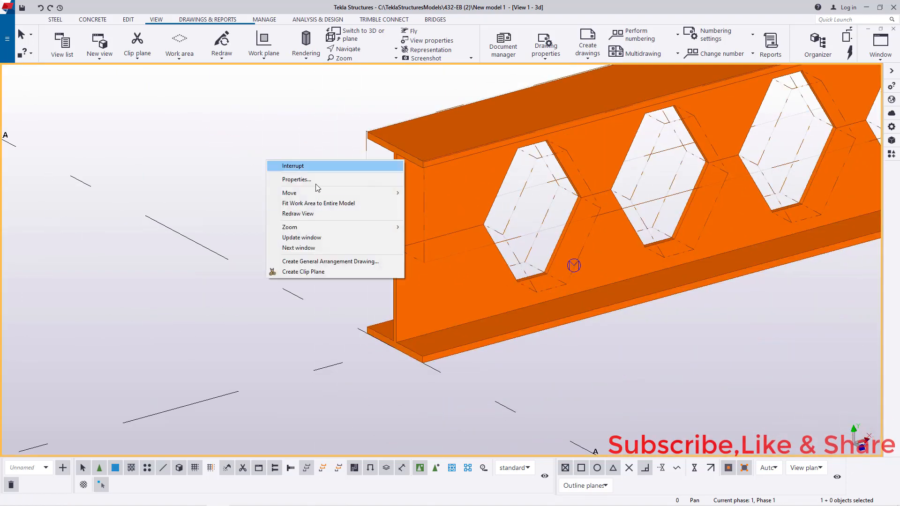
click(315, 213)
scroll(281, 262, down, 4)
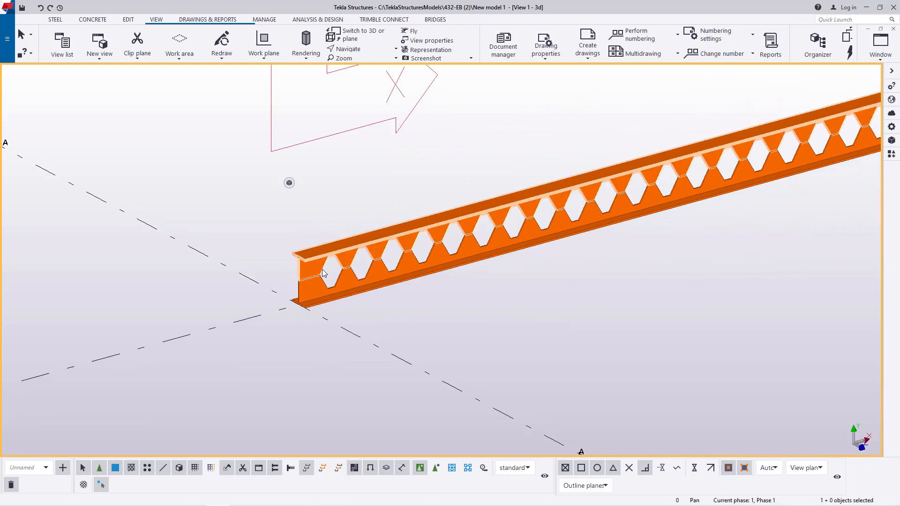
Step: Make one linear copy of the castellated beam's upper tee, offset 1000 mm in Z, and end the copy command
scroll(356, 235, up, 4)
click(379, 225)
right_click(378, 225)
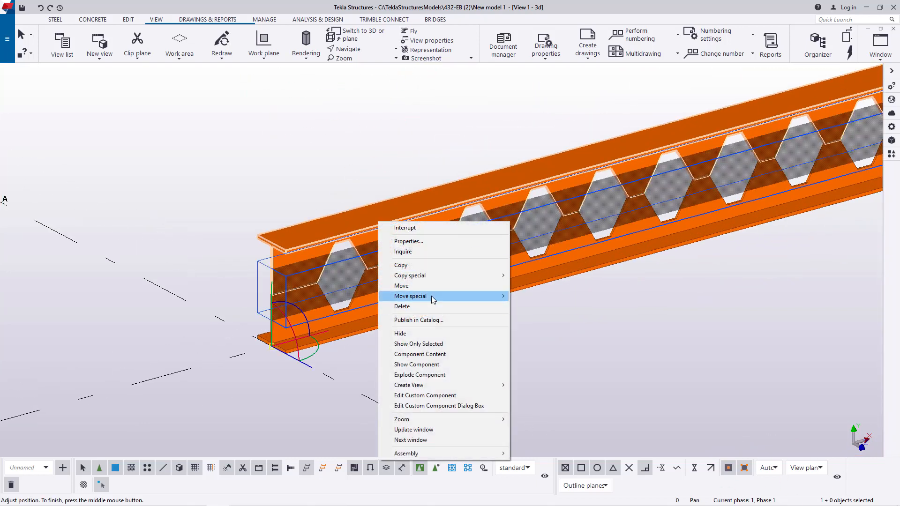
mouse_move(434, 275)
click(547, 277)
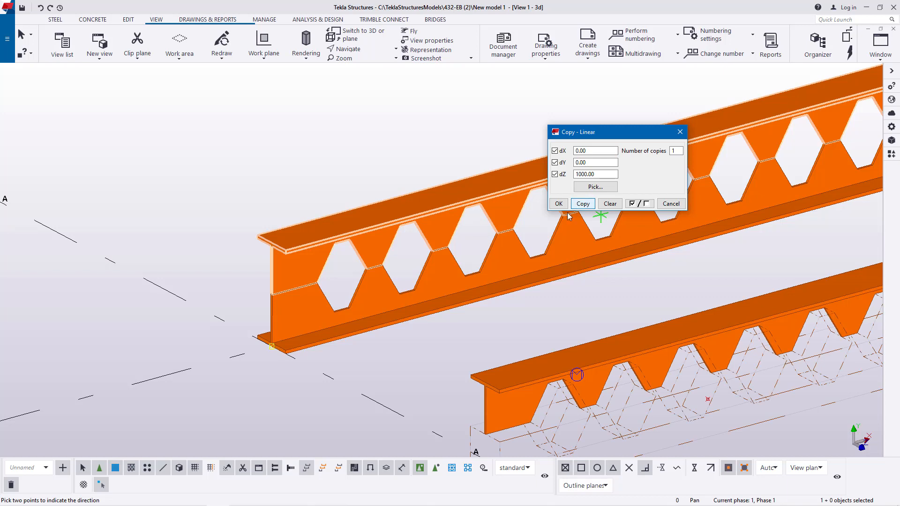
click(558, 204)
right_click(396, 114)
click(417, 121)
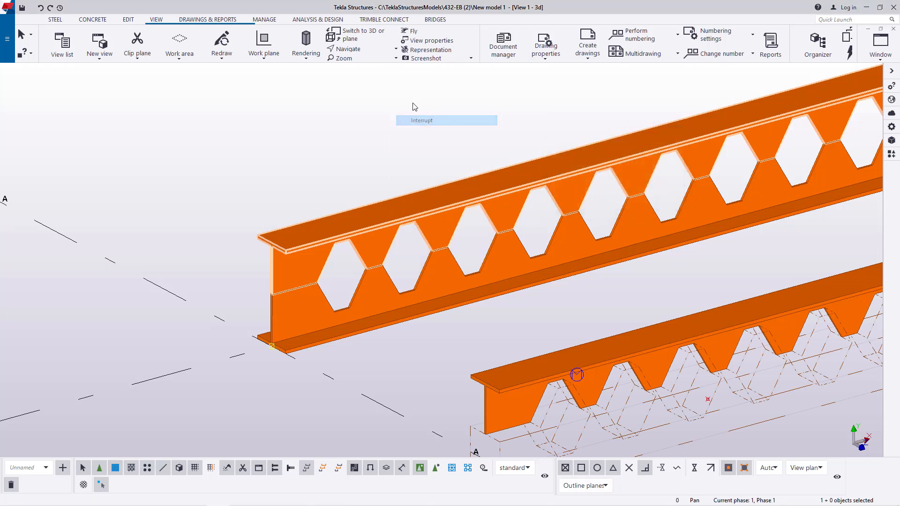
Step: Redraw the view to clear the temporary outlines around the newly copied tee
click(355, 50)
click(363, 62)
ctrl+middle_drag(560, 227, 685, 223)
scroll(412, 284, down, 3)
scroll(815, 235, up, 5)
right_click(706, 150)
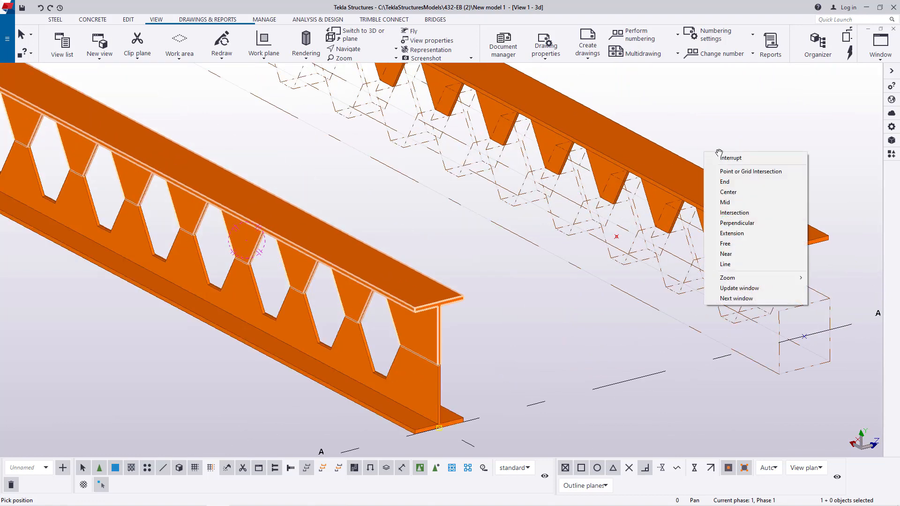
click(724, 158)
right_click(698, 122)
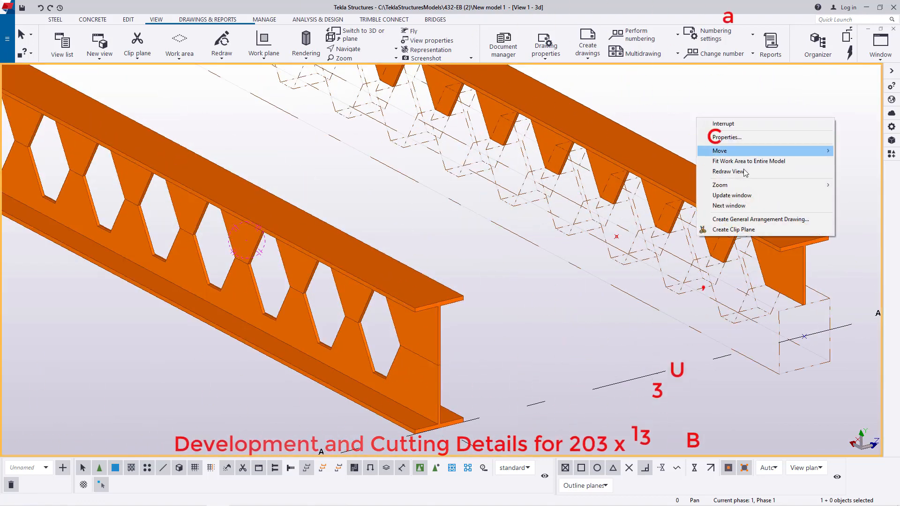
click(739, 170)
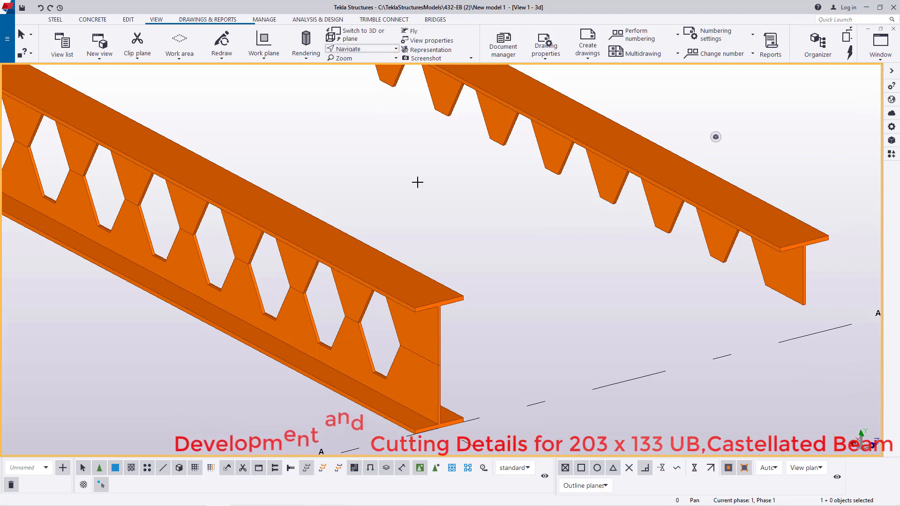
Step: Open the Castellated_Beam component's parameters from the applications and components catalog
ctrl+middle_drag(432, 312, 482, 313)
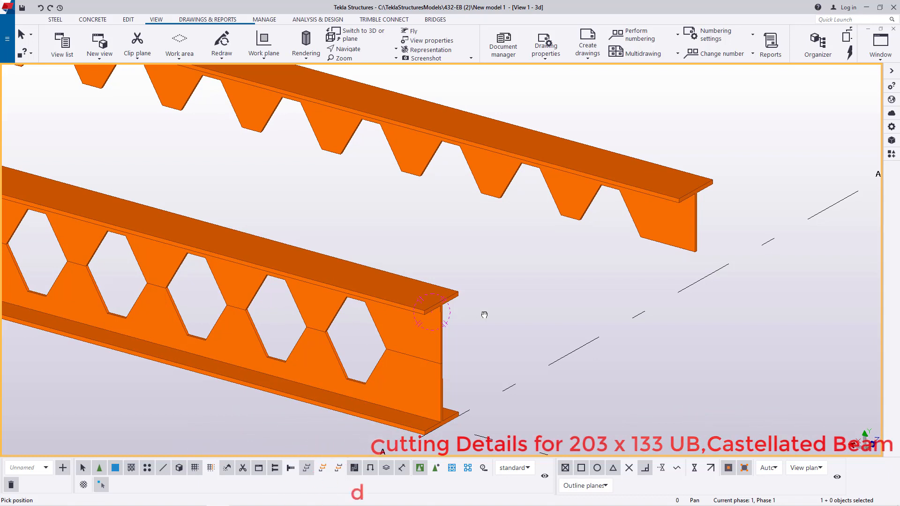
ctrl+middle_drag(482, 313, 707, 347)
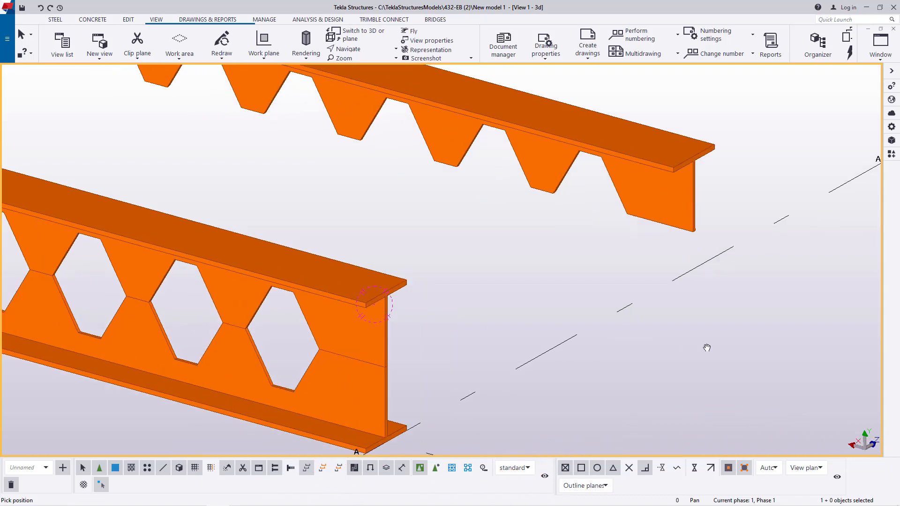
click(892, 154)
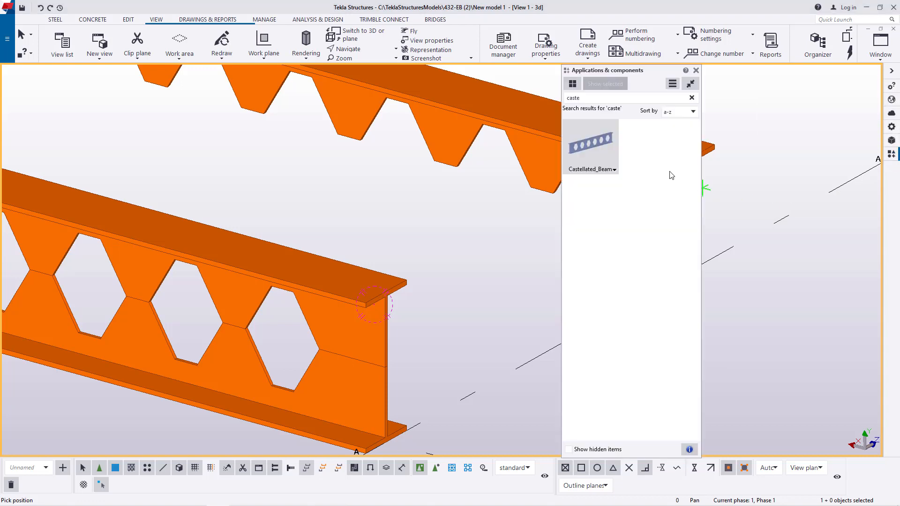
double_click(605, 143)
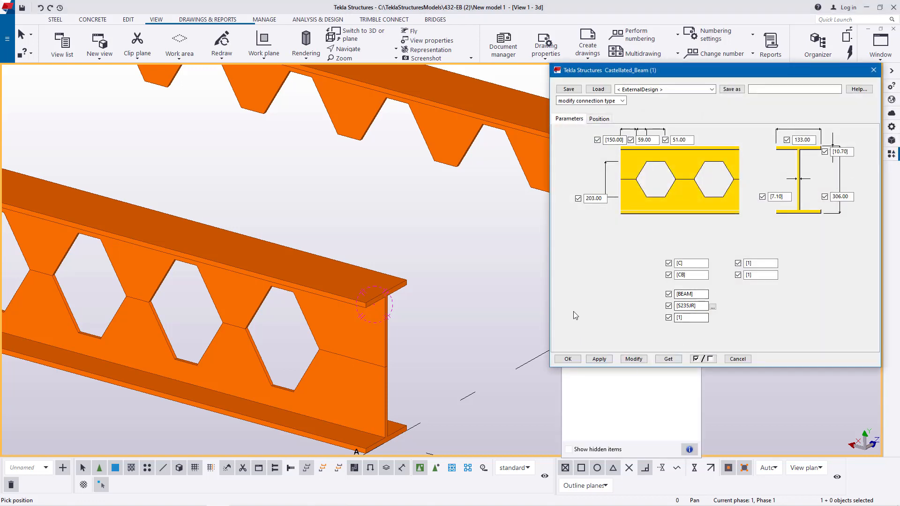
right_click(461, 233)
click(483, 241)
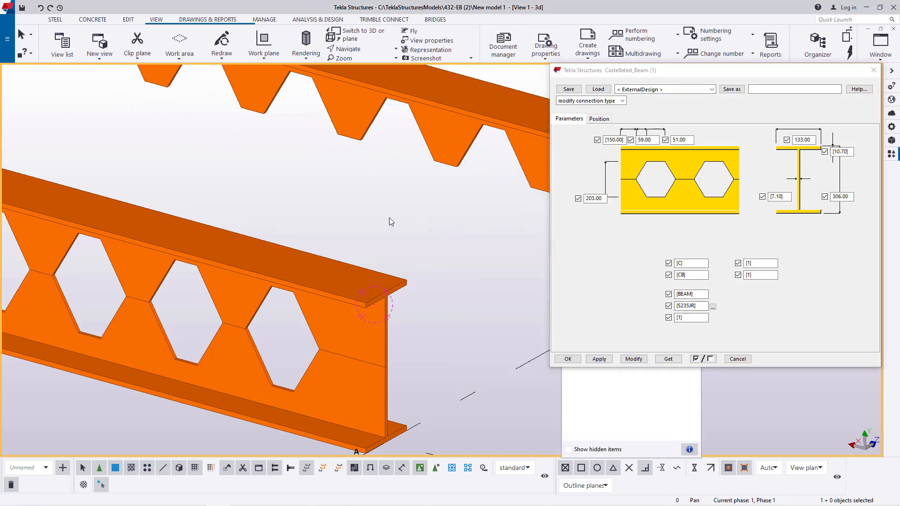
Step: Examine the ends and web openings of the assembled beam and the separate tee alongside the Castellated_Beam parameters
ctrl+middle_drag(155, 268, 218, 355)
scroll(399, 257, up, 2)
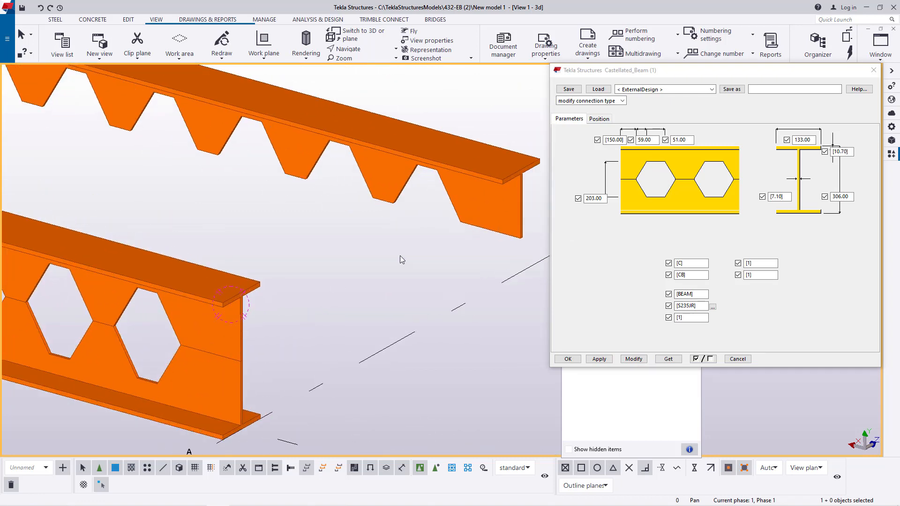
drag(704, 75, 700, 77)
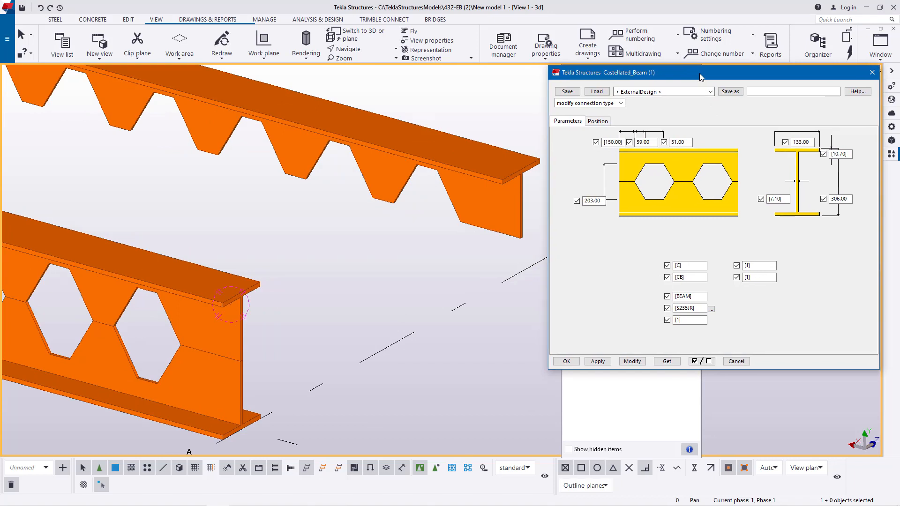
scroll(443, 221, down, 1)
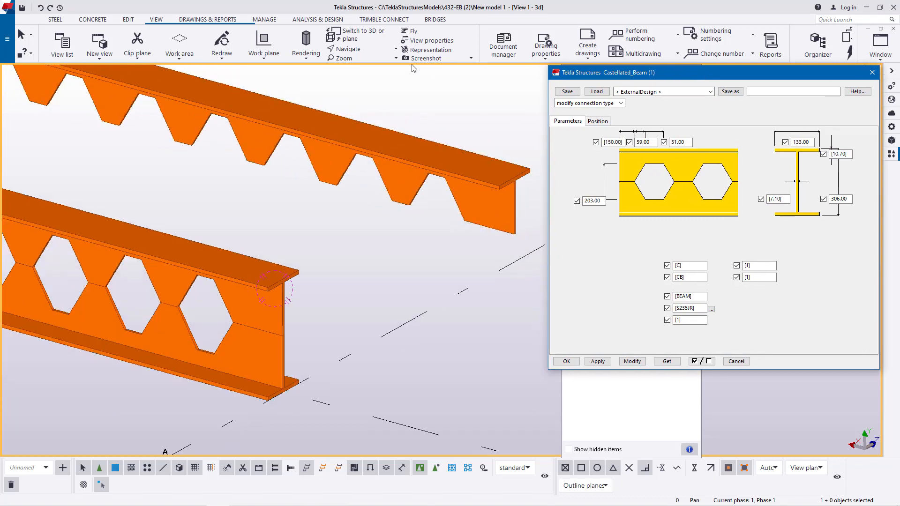
click(348, 49)
click(361, 65)
scroll(375, 154, up, 2)
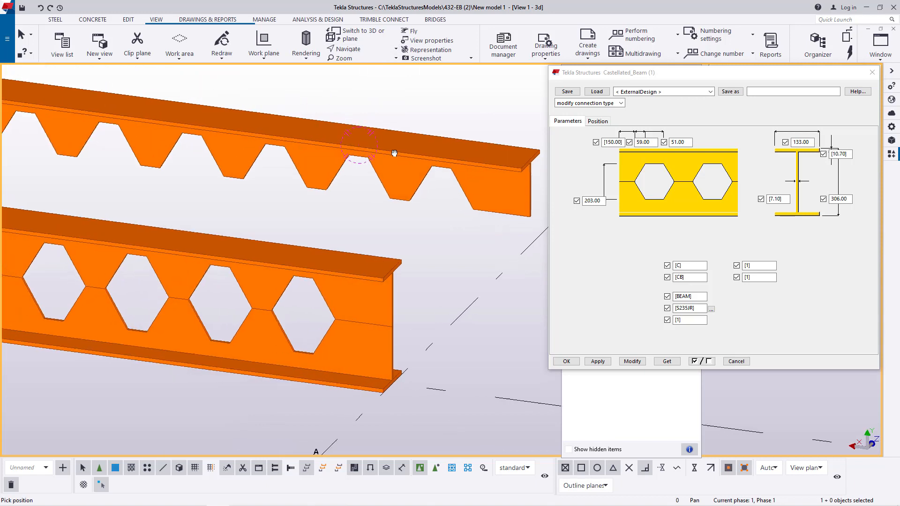
scroll(401, 271, up, 1)
scroll(399, 272, down, 1)
drag(400, 272, 368, 271)
right_click(405, 240)
click(426, 243)
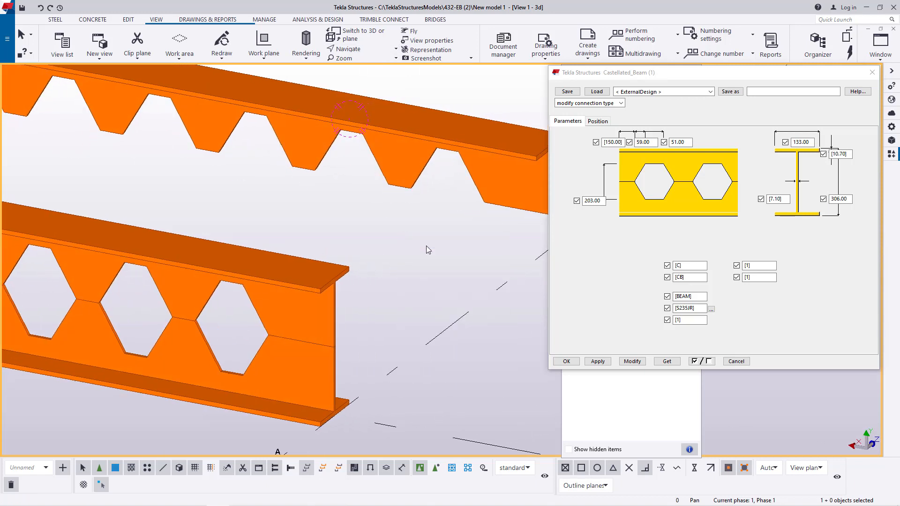
click(821, 242)
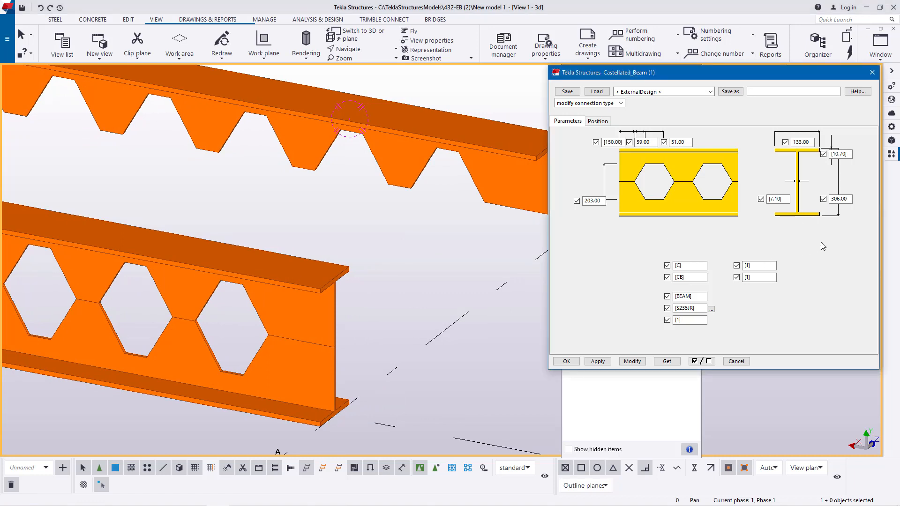